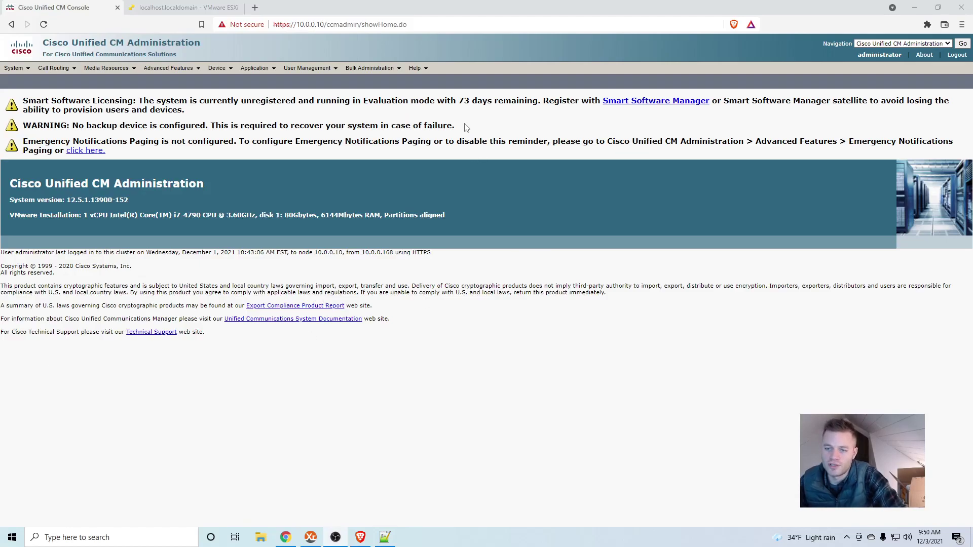
- Highlight the 'No backup device is configured' warning, then bring up the VMware ESXi server console
{"action": "left_click_drag", "start_coordinate": [456, 127], "coordinate": [24, 125]}
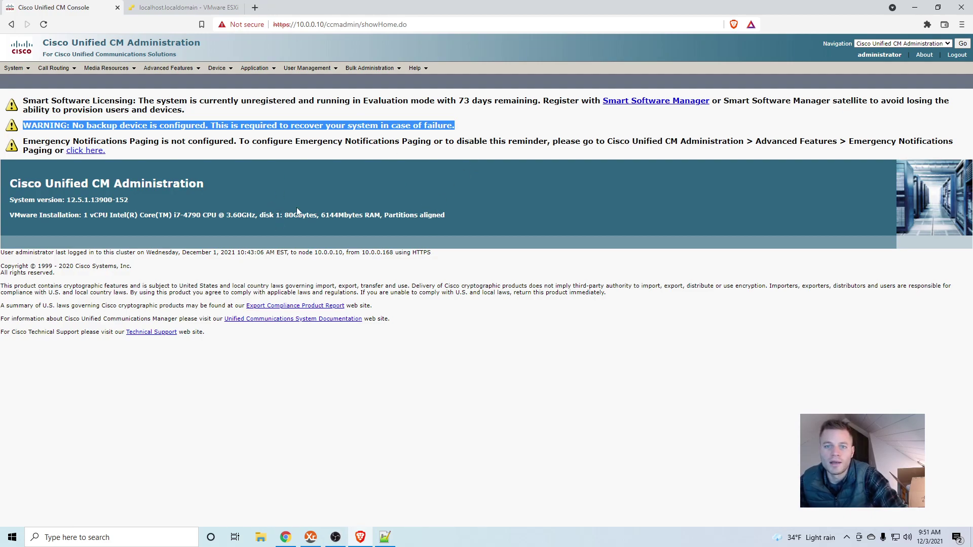
{"action": "left_click", "coordinate": [148, 7]}
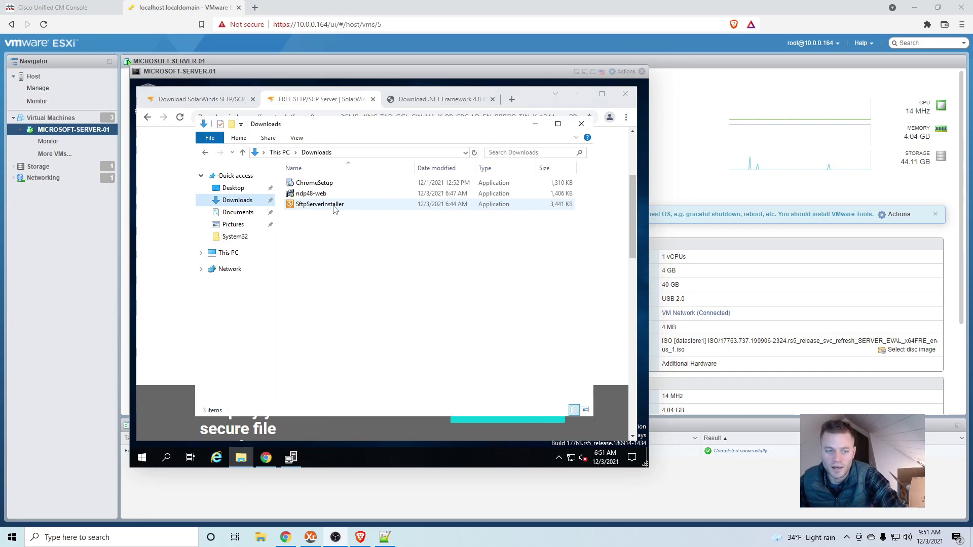
- Install SolarWinds SFTP Server from SftpServerInstaller, accepting the license, and launch it
{"action": "double_click", "coordinate": [335, 205]}
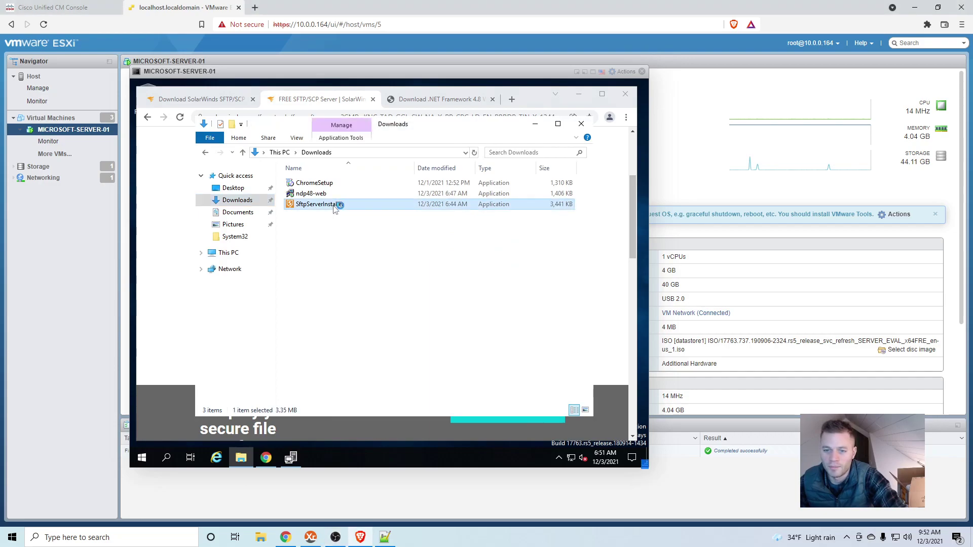
{"action": "left_click", "coordinate": [377, 310]}
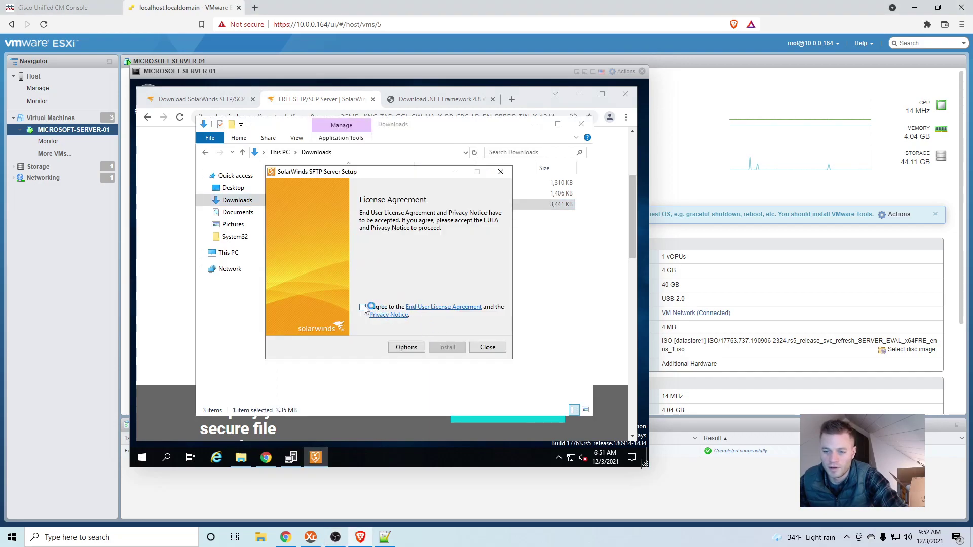
{"action": "left_click", "coordinate": [443, 348]}
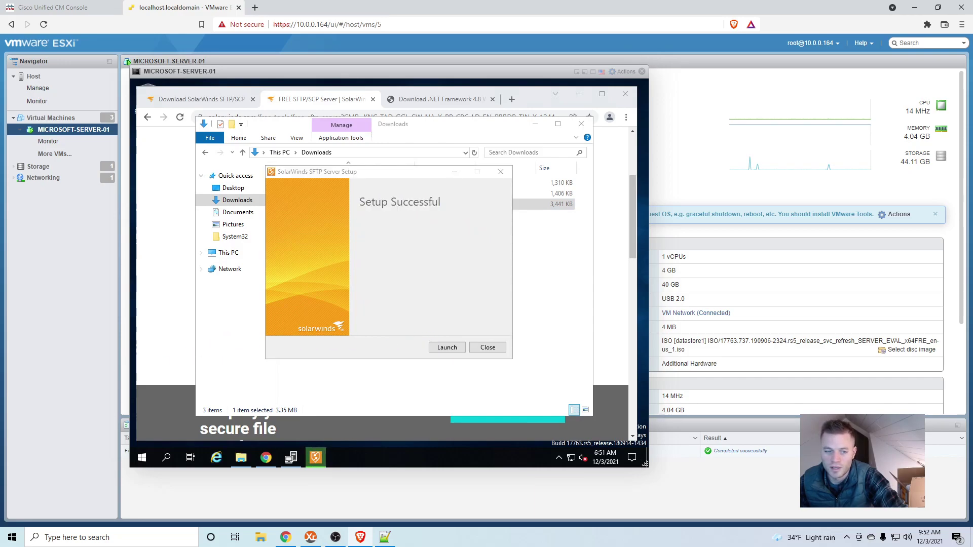
{"action": "left_click", "coordinate": [446, 348]}
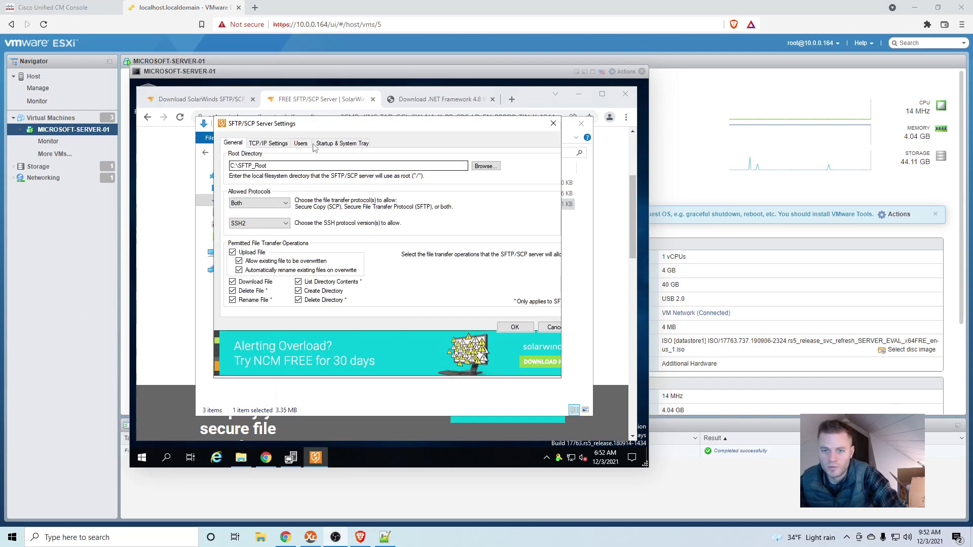
- Add a new SFTP user account with its username and password, then apply and save the settings
{"action": "left_click", "coordinate": [282, 145]}
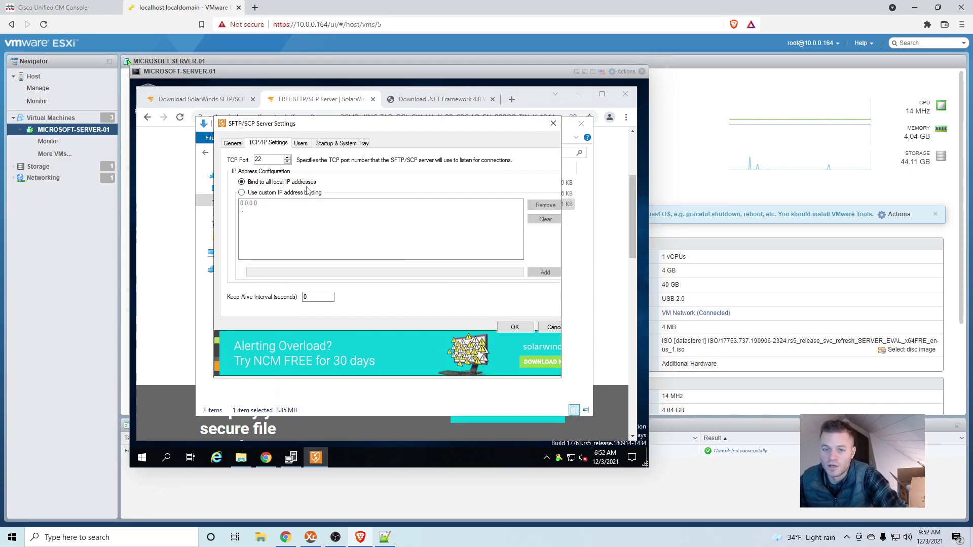
{"action": "left_click", "coordinate": [302, 145]}
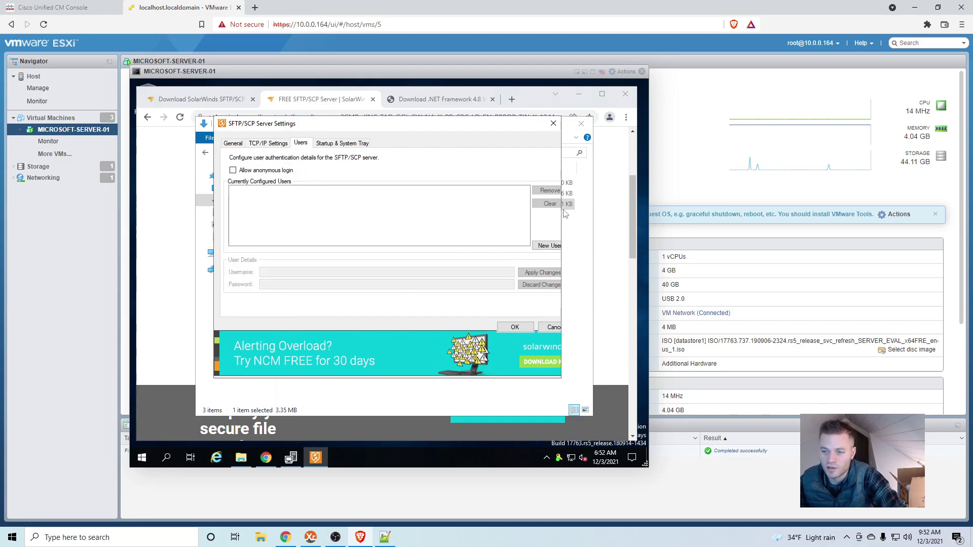
{"action": "left_click", "coordinate": [547, 246]}
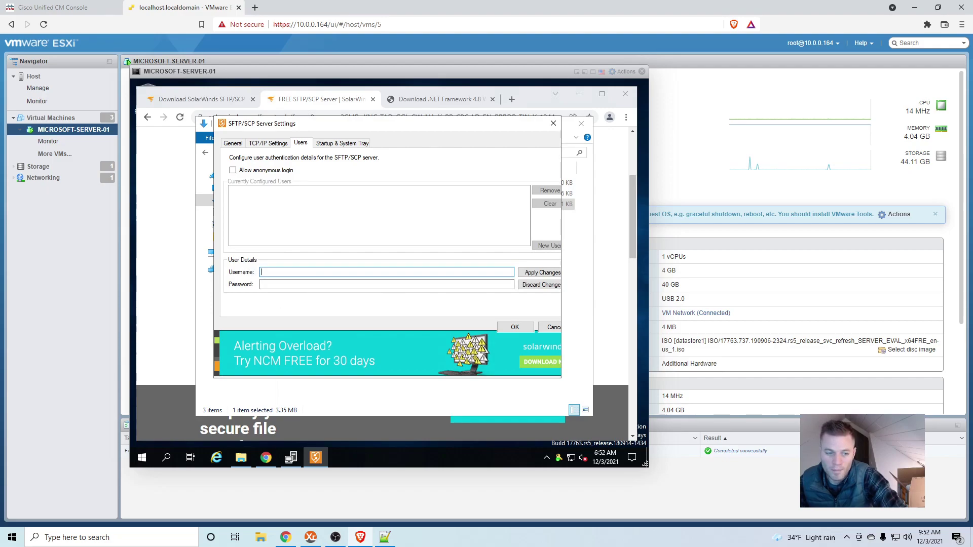
{"action": "key", "text": "Tab"}
{"action": "type", "text": "Password123"}
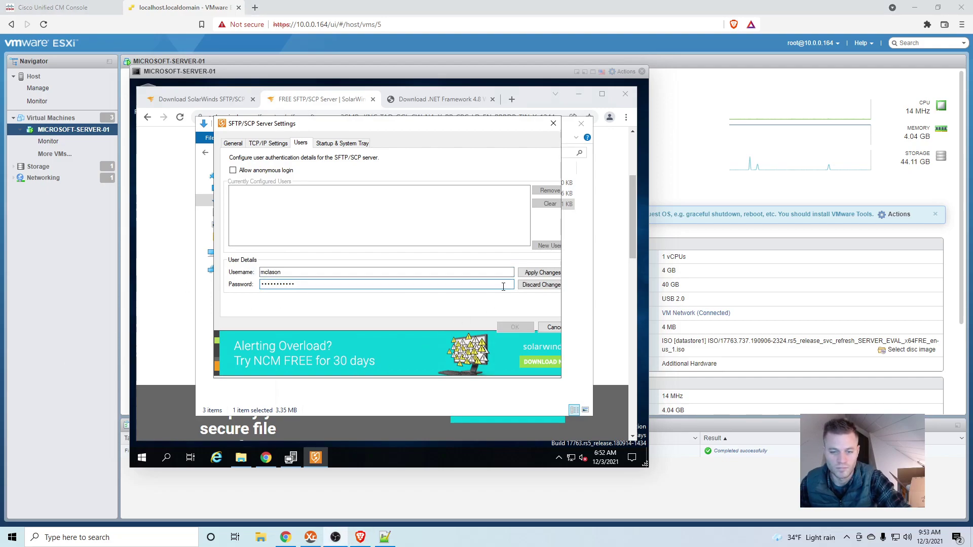
{"action": "left_click", "coordinate": [540, 274]}
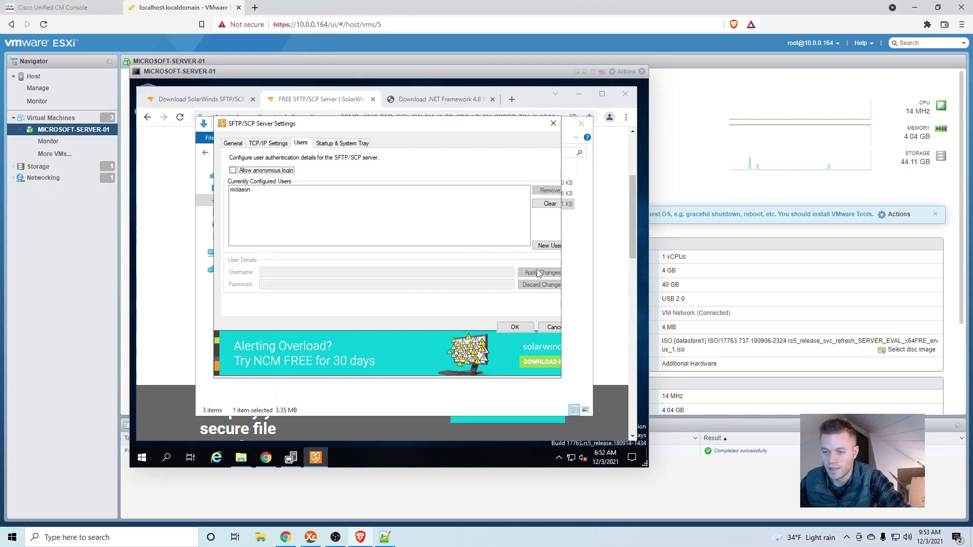
{"action": "left_click", "coordinate": [516, 328]}
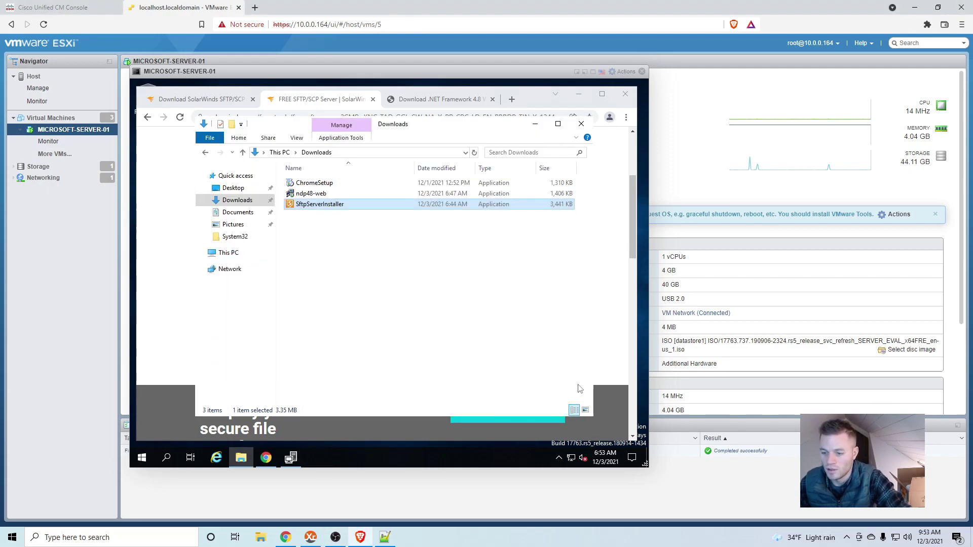
- Check the hidden tray icons to confirm the SFTP server keeps running in the background
{"action": "left_click", "coordinate": [560, 459]}
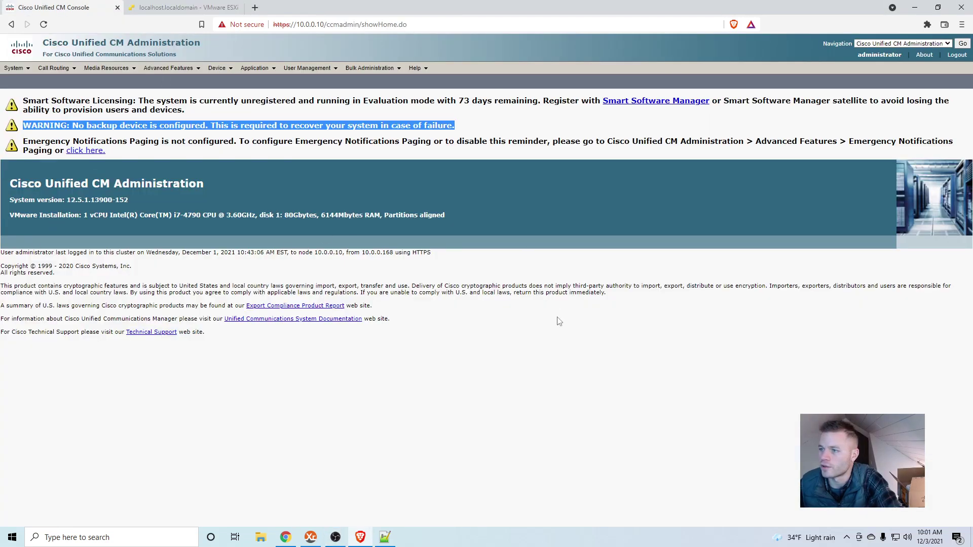
- Choose Disaster Recovery System from the Navigation list and go to its login page
{"action": "left_click", "coordinate": [559, 321]}
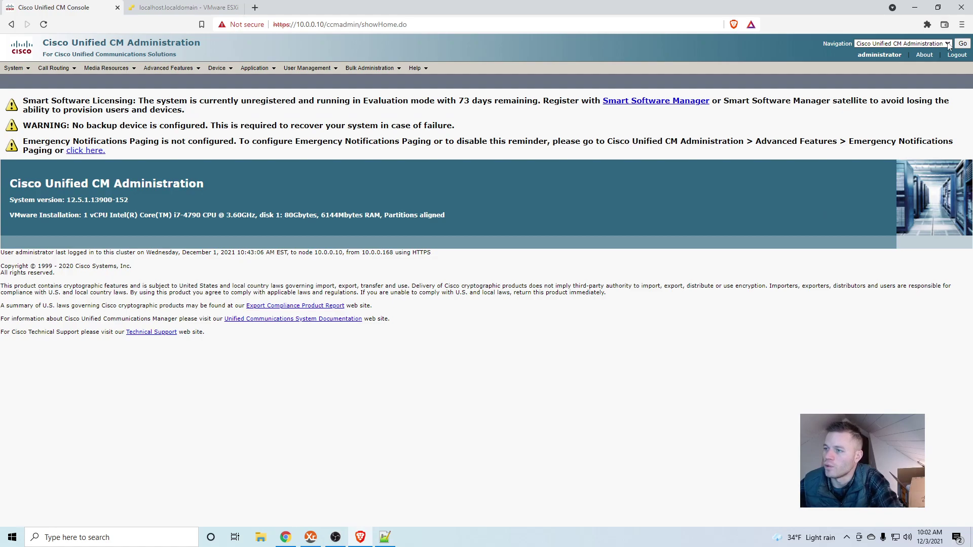
{"action": "left_click", "coordinate": [947, 44]}
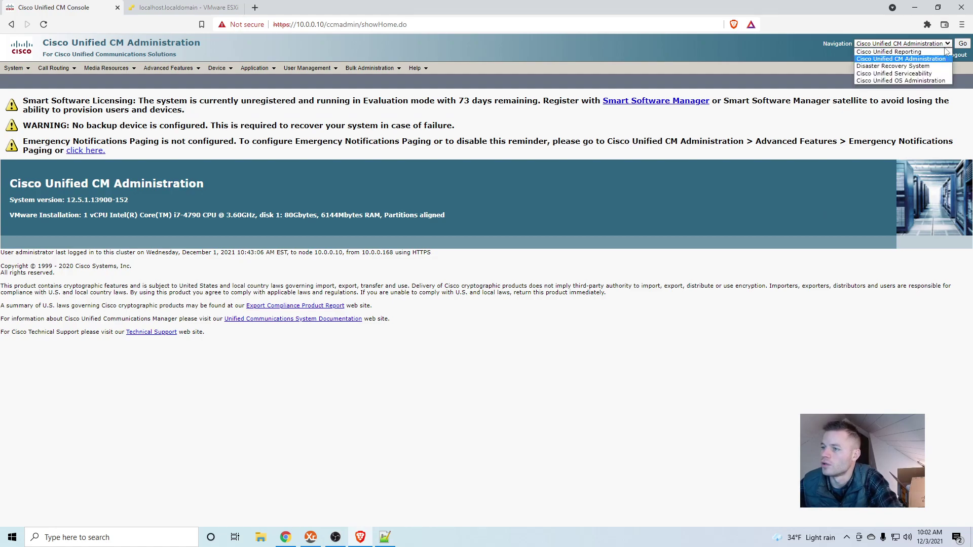
{"action": "left_click", "coordinate": [816, 40]}
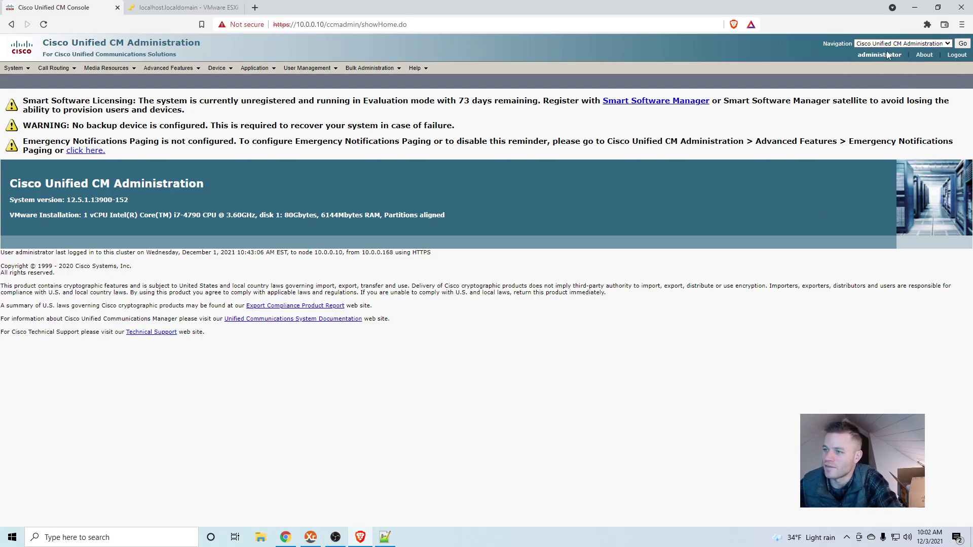
{"action": "left_click", "coordinate": [949, 44]}
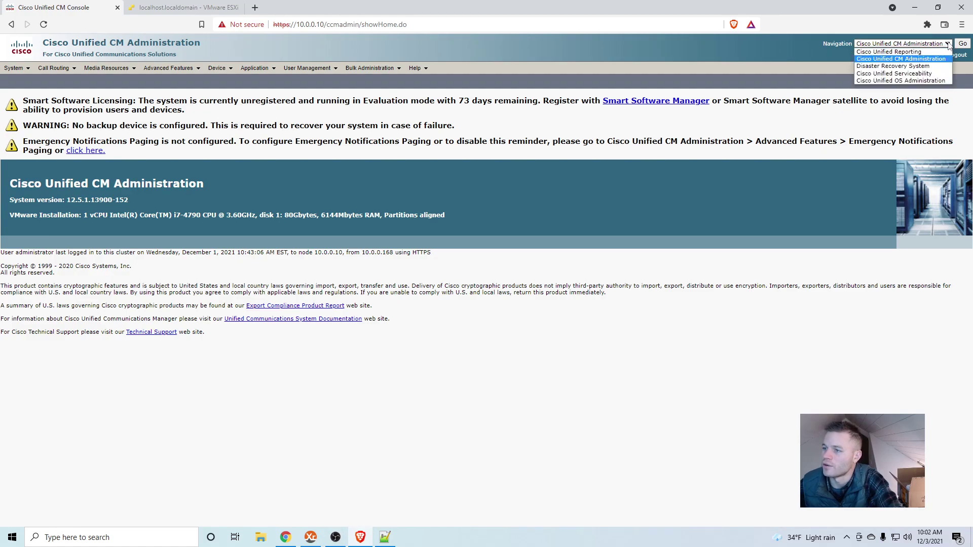
{"action": "left_click", "coordinate": [921, 66]}
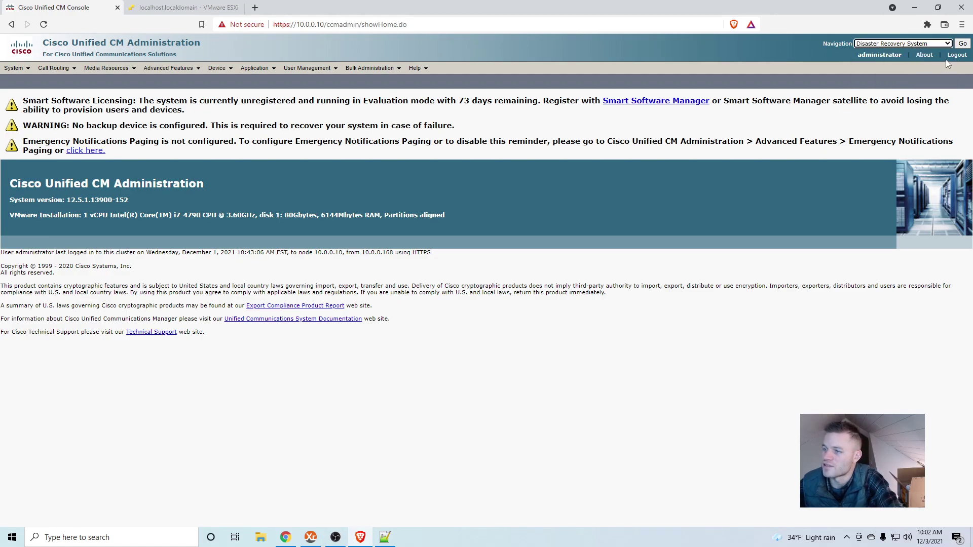
{"action": "left_click", "coordinate": [962, 44]}
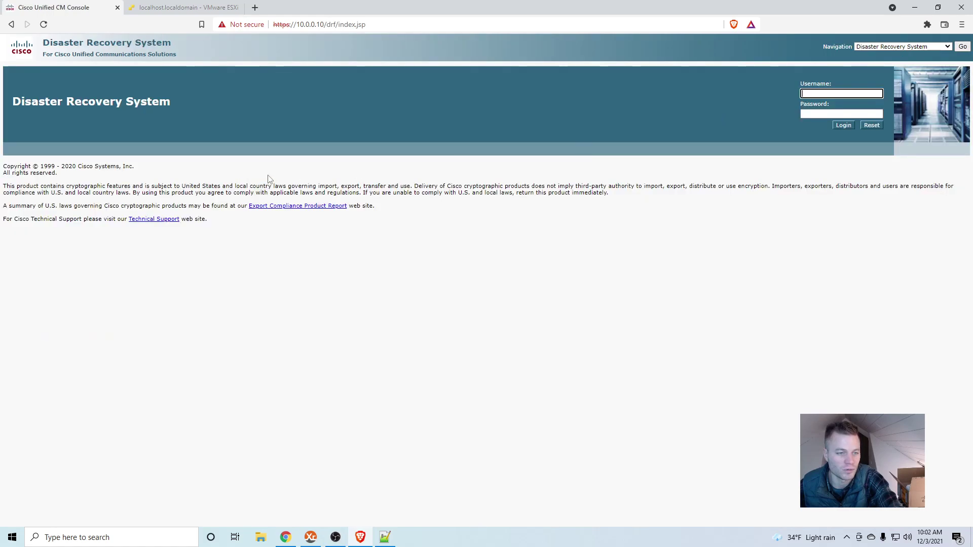
- Sign in to the Disaster Recovery System as admin with the account password
{"action": "left_click", "coordinate": [808, 139]}
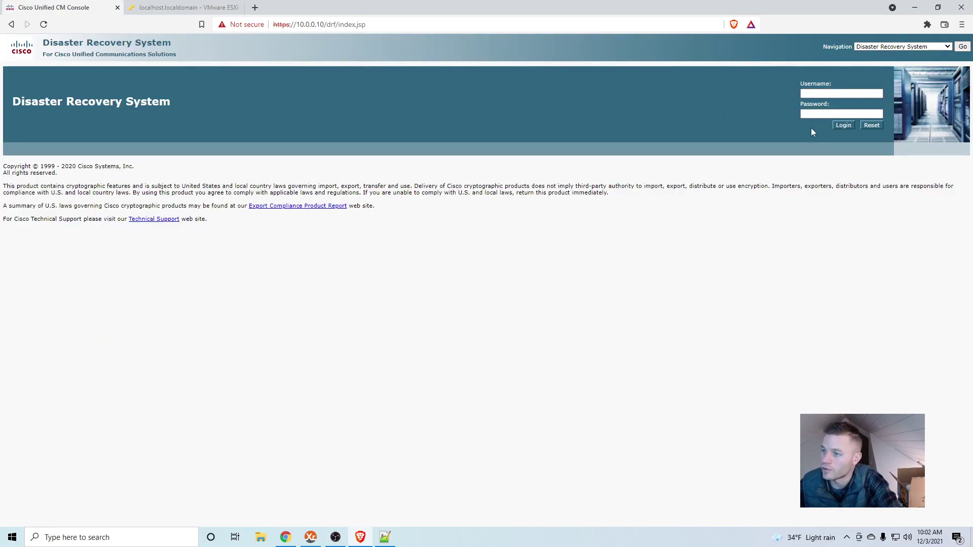
{"action": "left_click", "coordinate": [849, 92]}
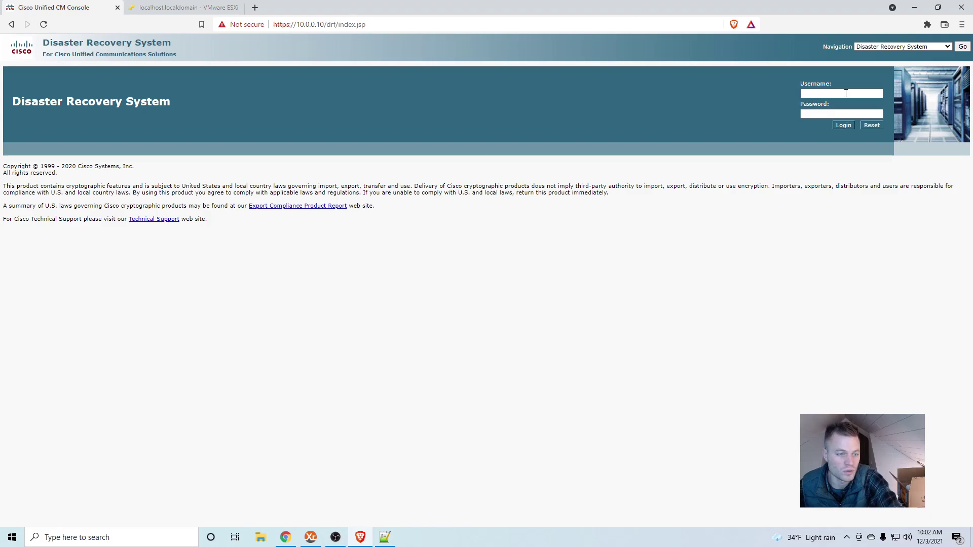
{"action": "left_click", "coordinate": [848, 94]}
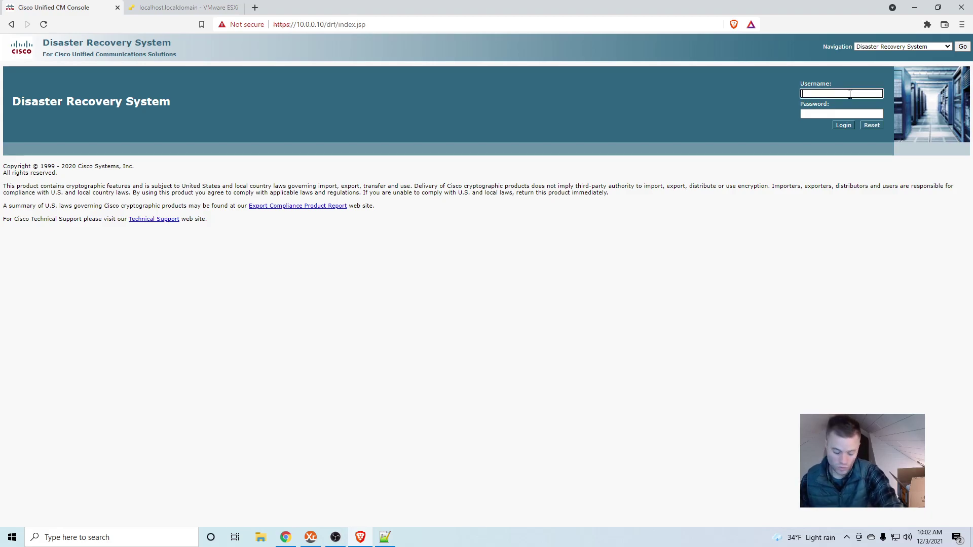
{"action": "type", "text": "admin"}
{"action": "key", "text": "Tab"}
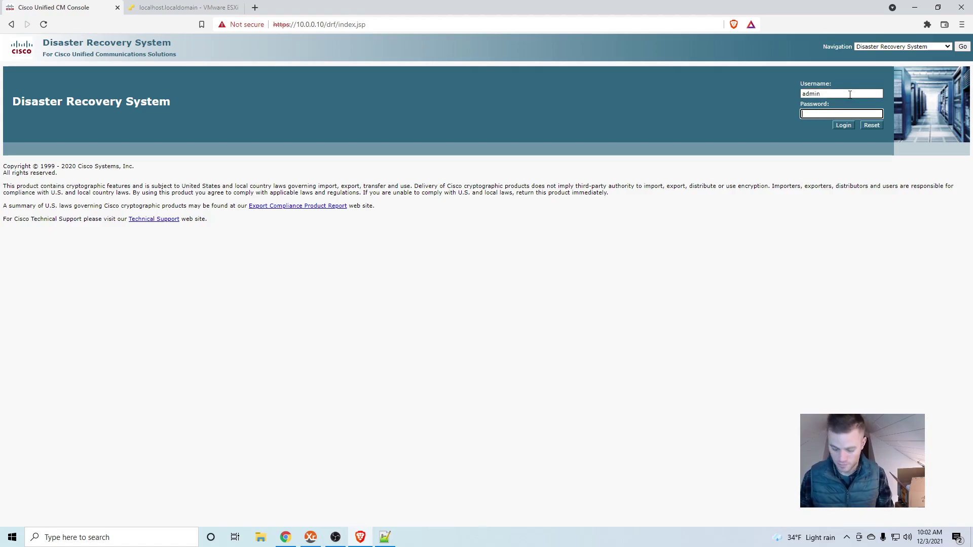
{"action": "type", "text": "•••••••"}
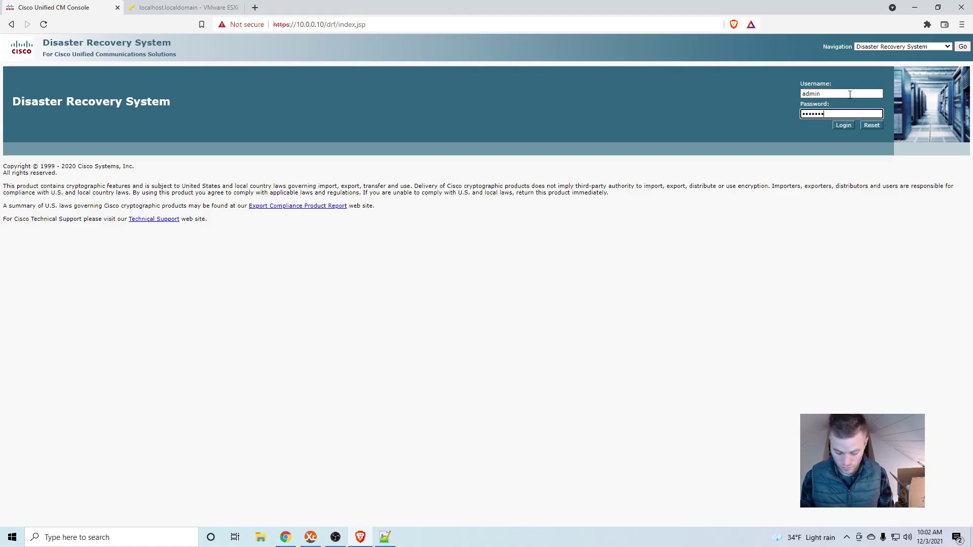
{"action": "type", "text": "•"}
{"action": "key", "text": "Return"}
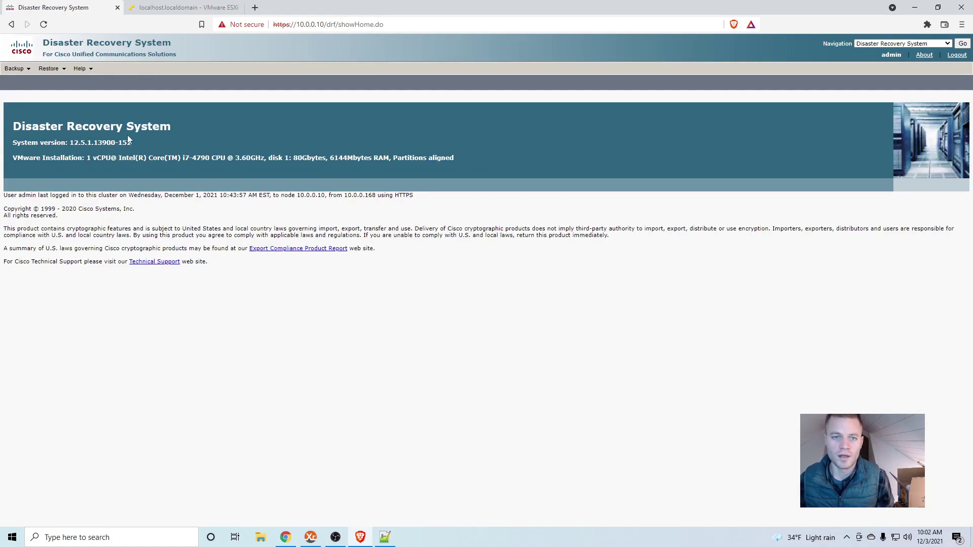
- Add a new backup device under Backup > Backup Device and name it LAB-SFTP
{"action": "left_click", "coordinate": [21, 69]}
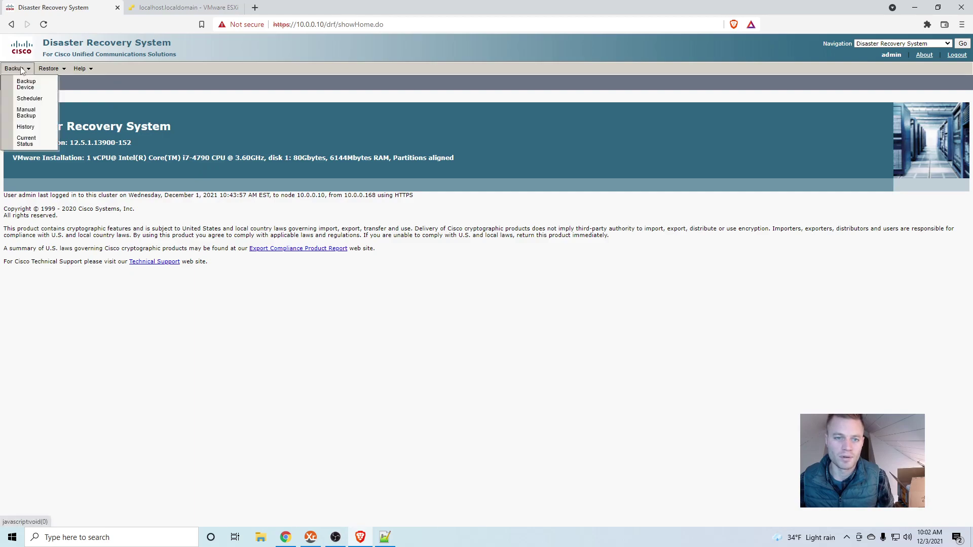
{"action": "left_click", "coordinate": [31, 86]}
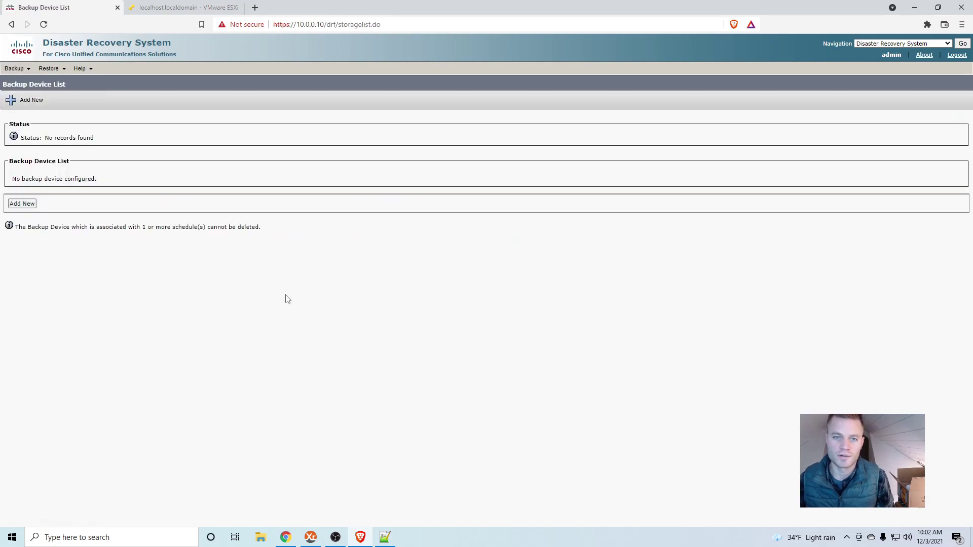
{"action": "left_click", "coordinate": [23, 204]}
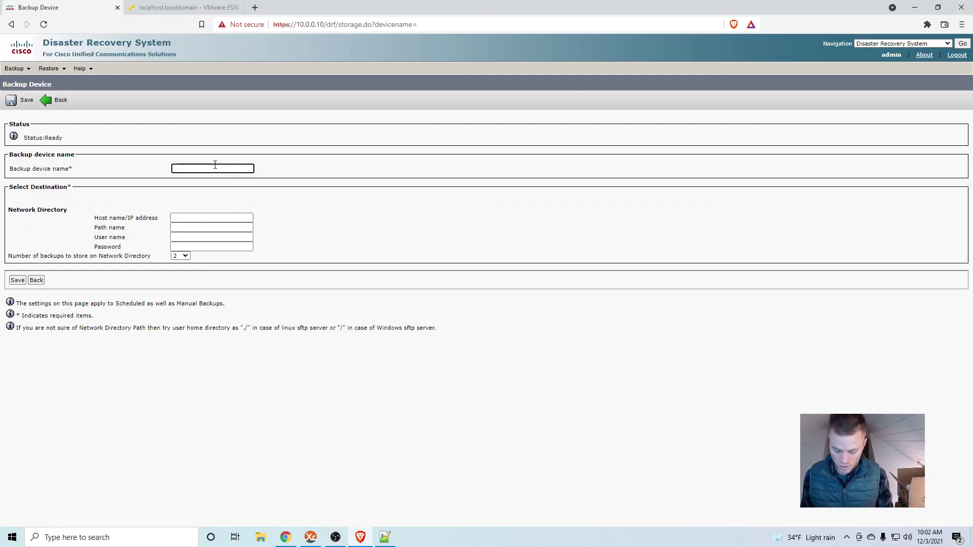
{"action": "type", "text": "LAB-"}
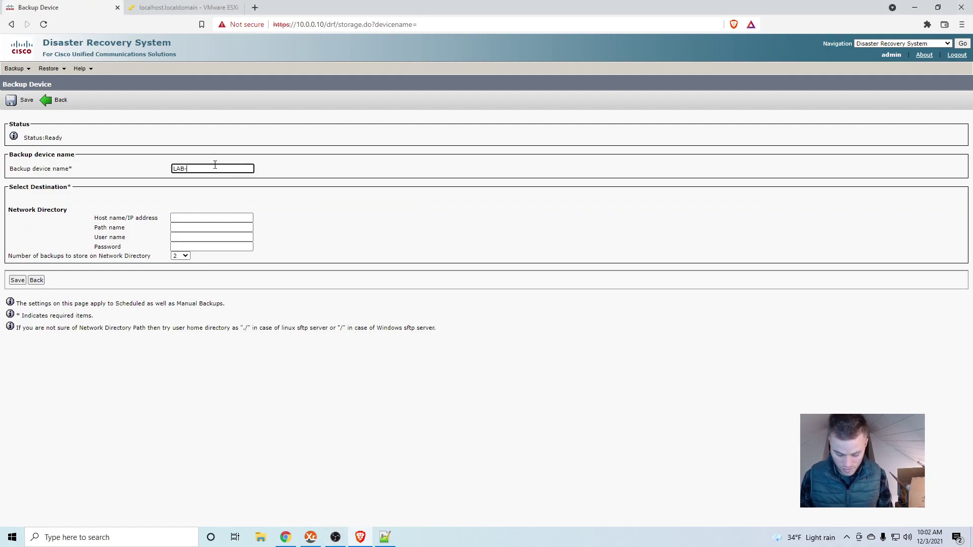
{"action": "type", "text": "SFTP"}
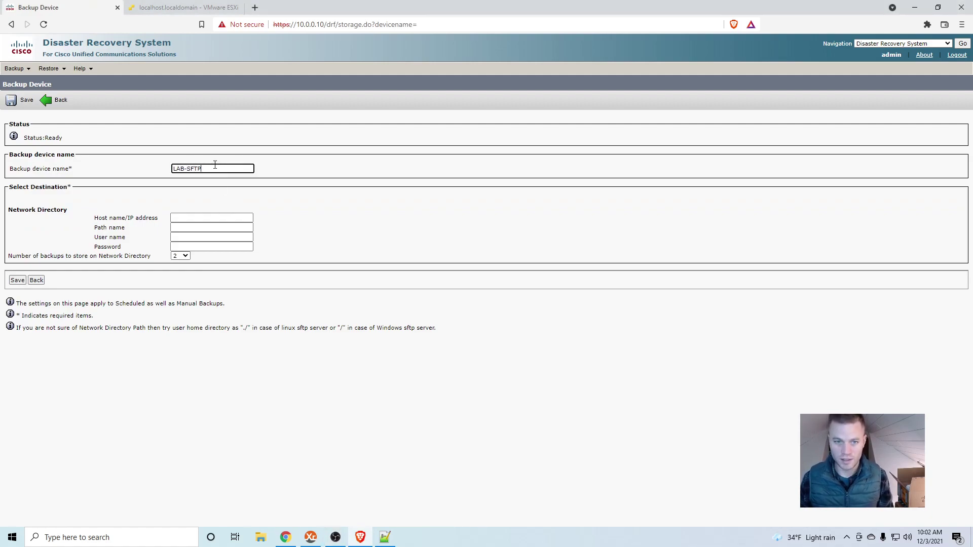
{"action": "left_click", "coordinate": [196, 219]}
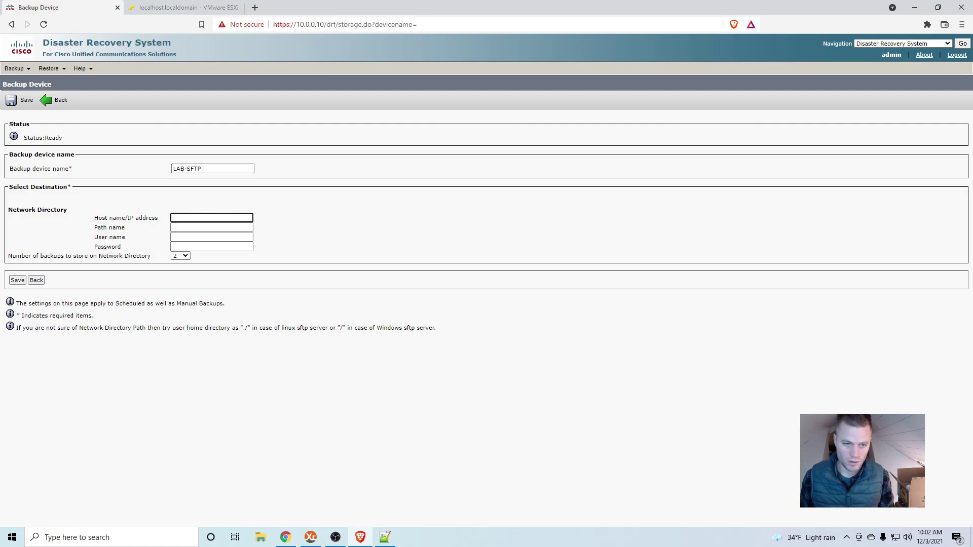
{"action": "key", "text": "ctrl+Tab"}
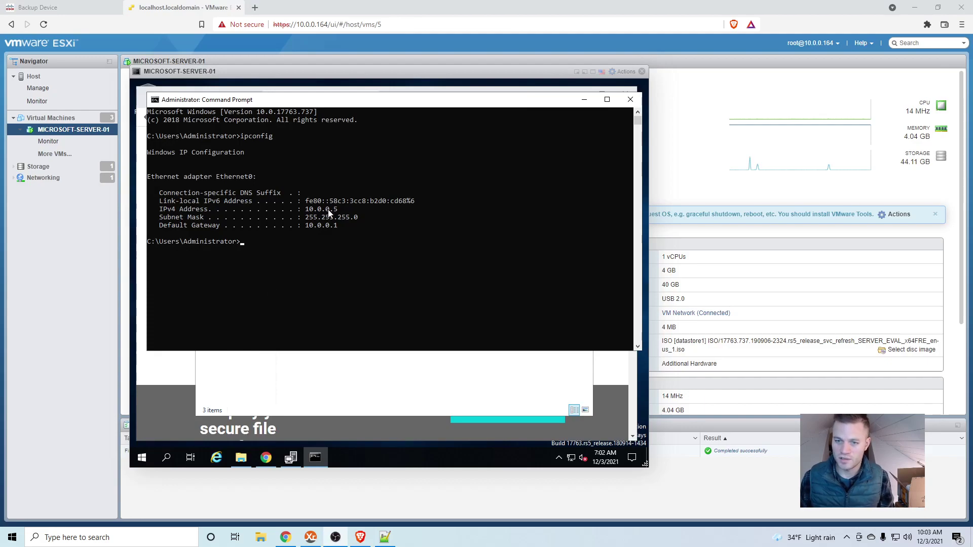
{"action": "left_click", "coordinate": [107, 7]}
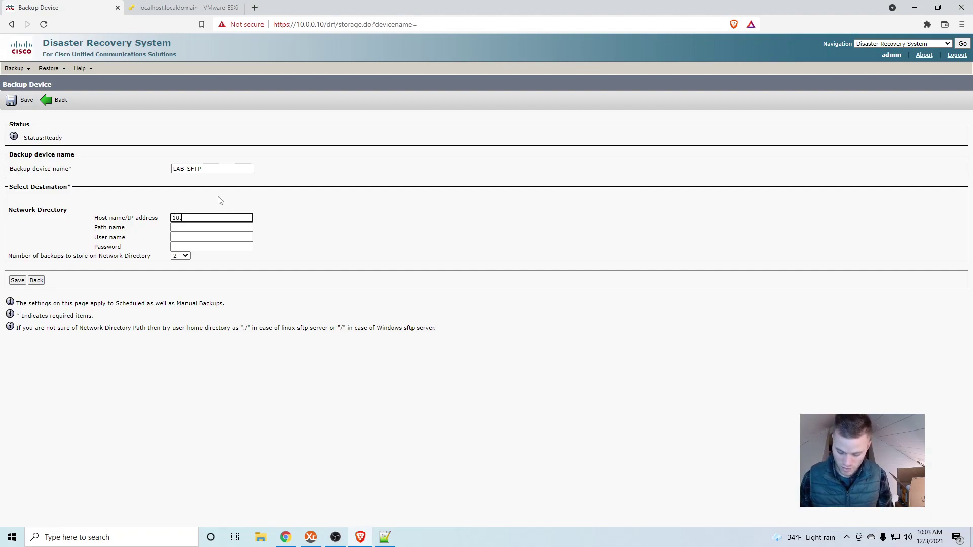
- Complete the LAB-SFTP host address as 10.0.0.5 and return to the SFTP server's console
{"action": "type", "text": "5"}
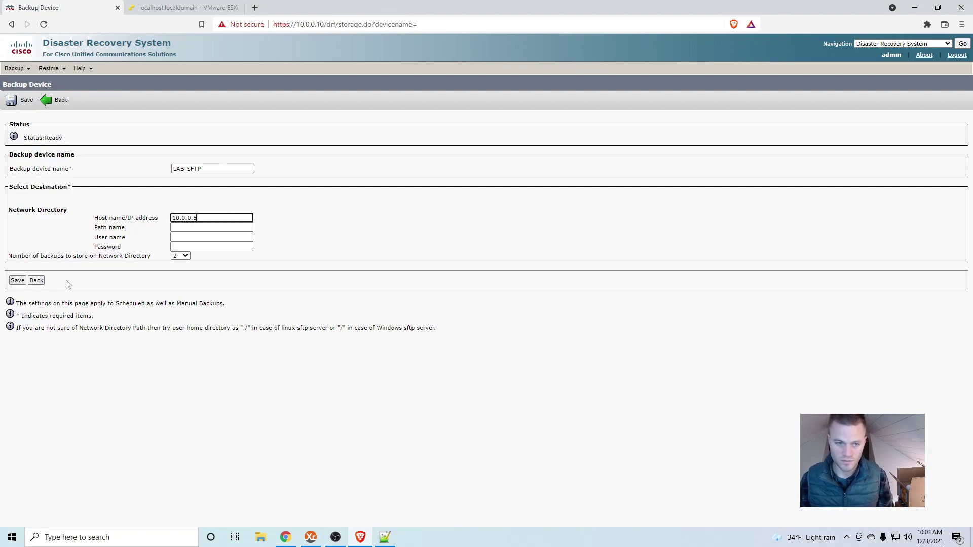
{"action": "left_click", "coordinate": [228, 229]}
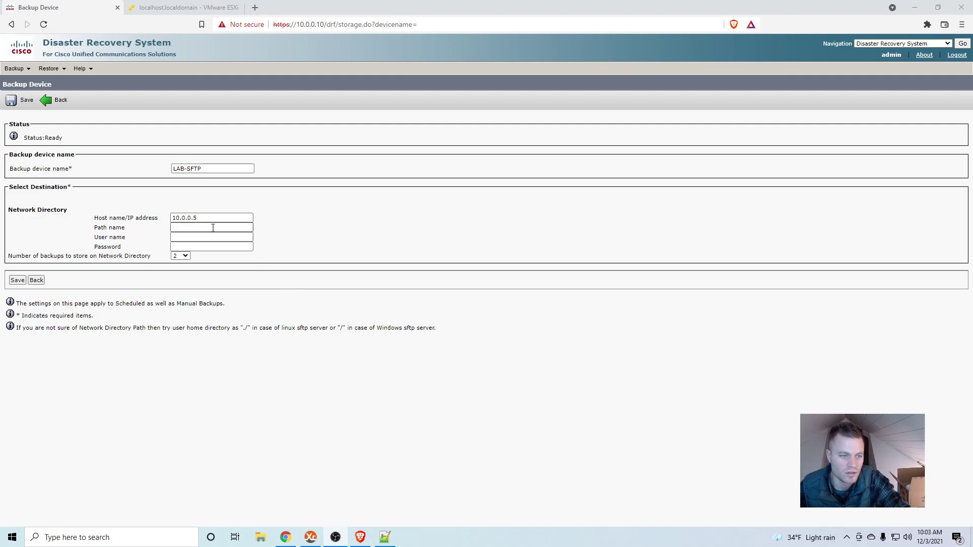
{"action": "left_click", "coordinate": [205, 10]}
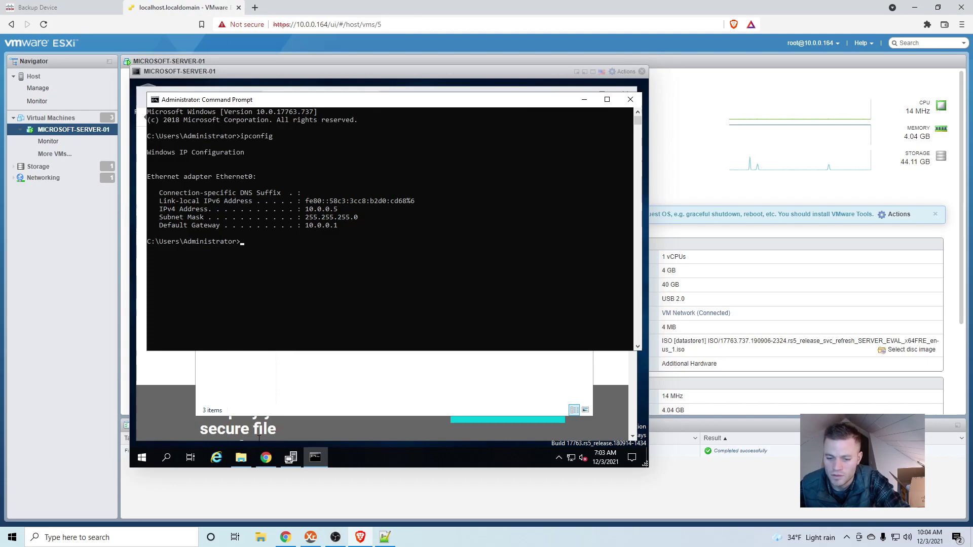
- Copy the C:\SFTP_Root root directory path from the SolarWinds SFTP server settings
{"action": "left_click", "coordinate": [340, 370]}
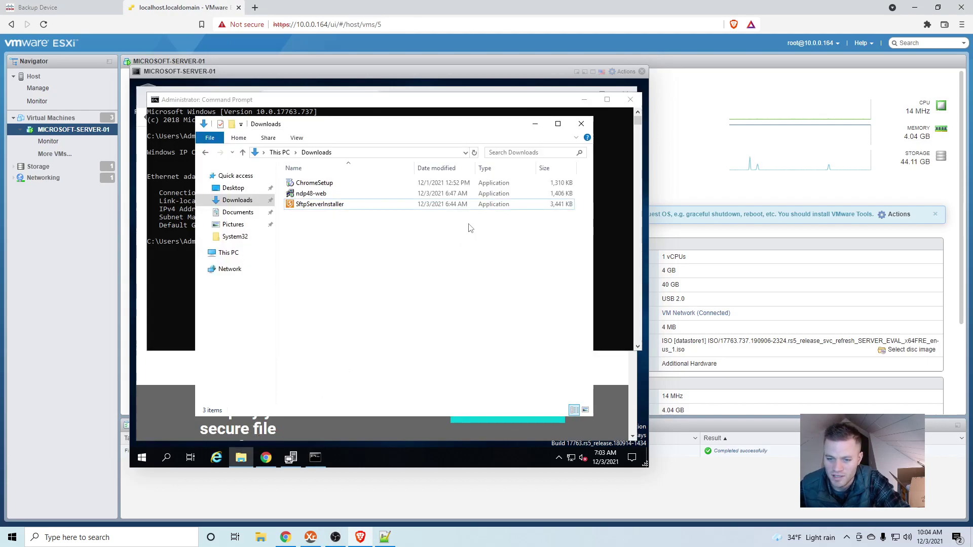
{"action": "left_click", "coordinate": [559, 456]}
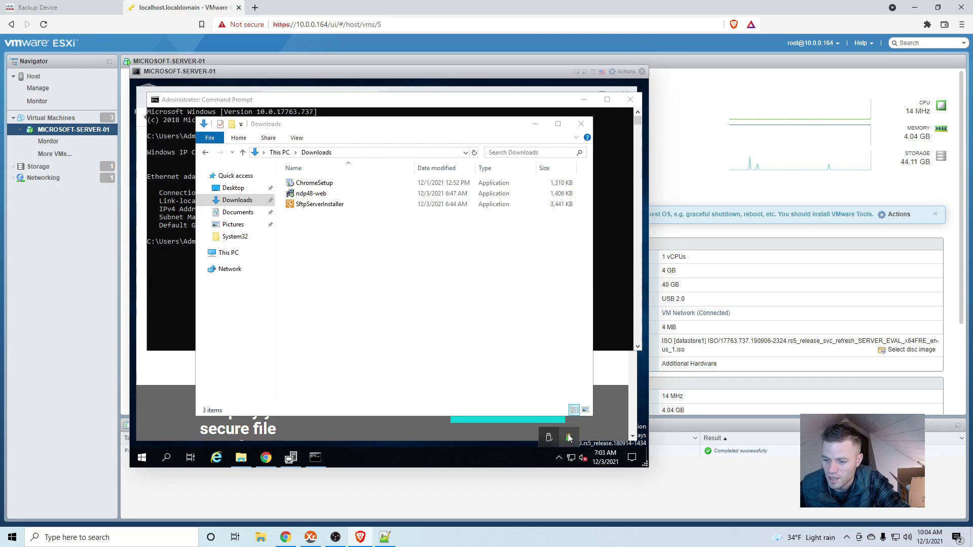
{"action": "right_click", "coordinate": [569, 437]}
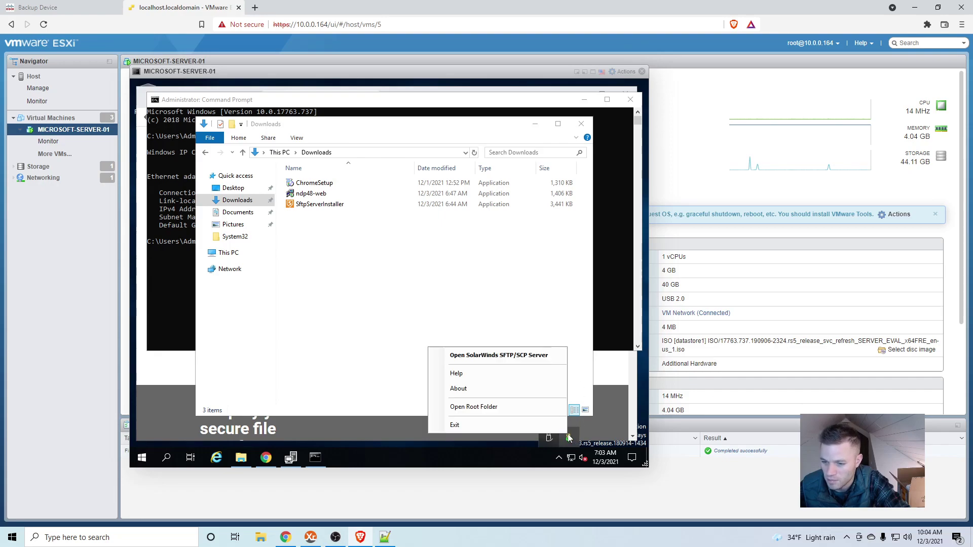
{"action": "left_click", "coordinate": [540, 361]}
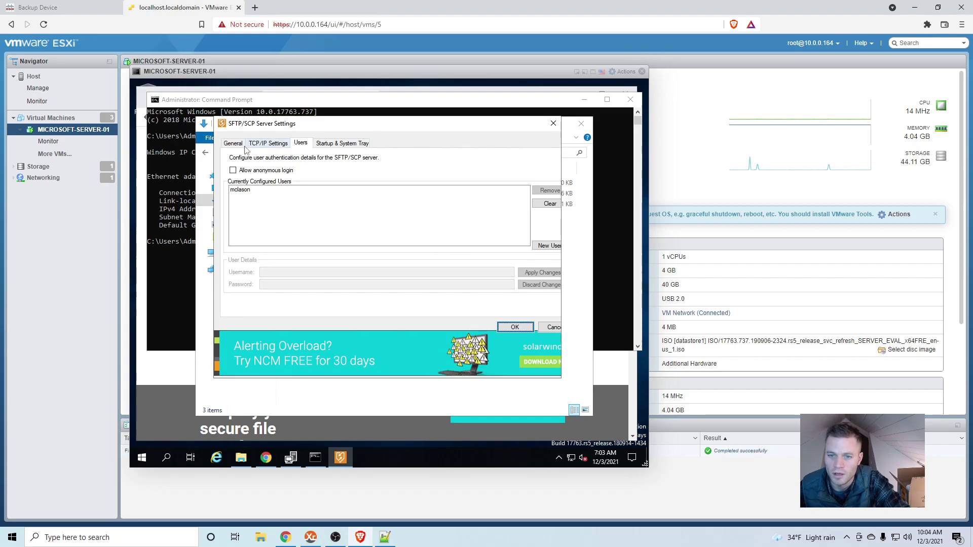
{"action": "left_click", "coordinate": [234, 144]}
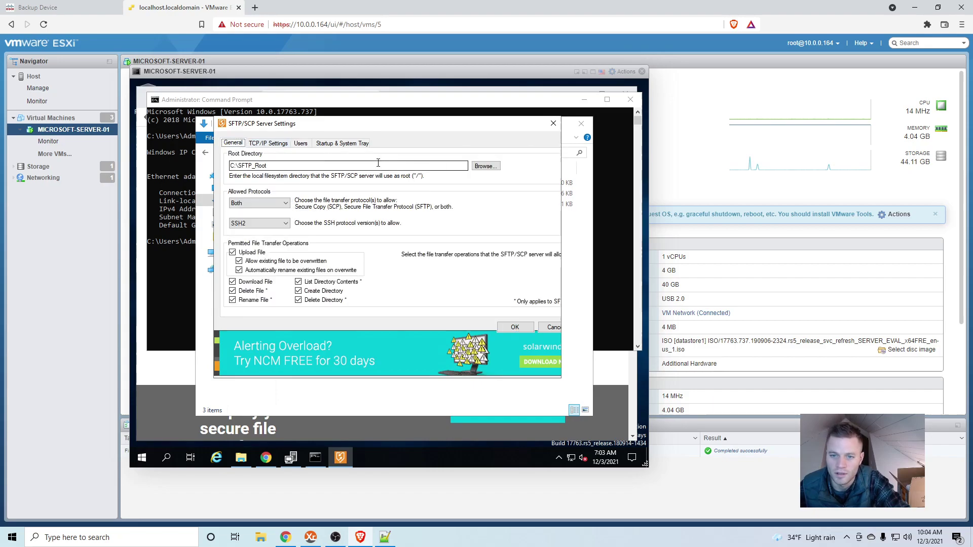
{"action": "left_click_drag", "start_coordinate": [268, 166], "coordinate": [234, 163]}
{"action": "right_click", "coordinate": [236, 166]}
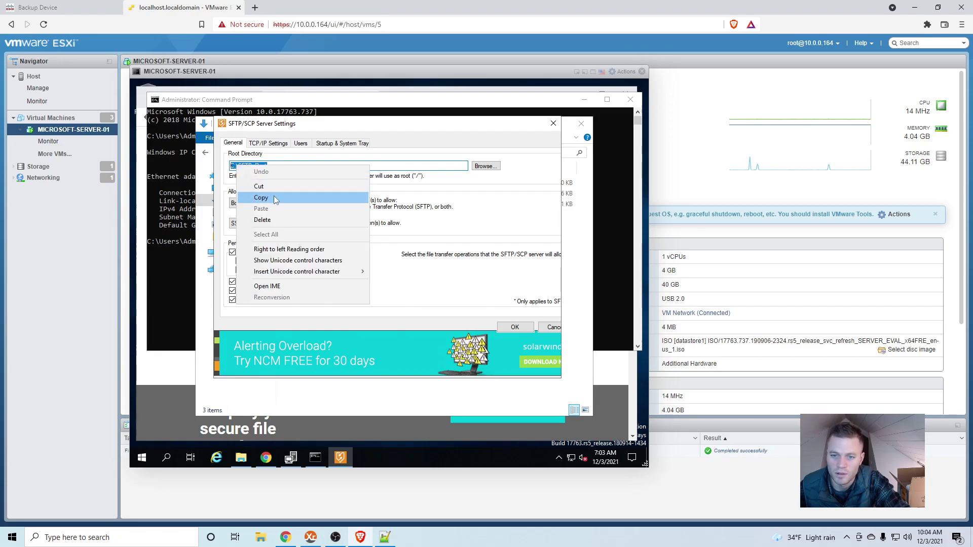
{"action": "left_click", "coordinate": [276, 199]}
- Navigate Explorer to C:\SFTP_Root and create a new folder named CUCM
{"action": "left_click", "coordinate": [242, 458]}
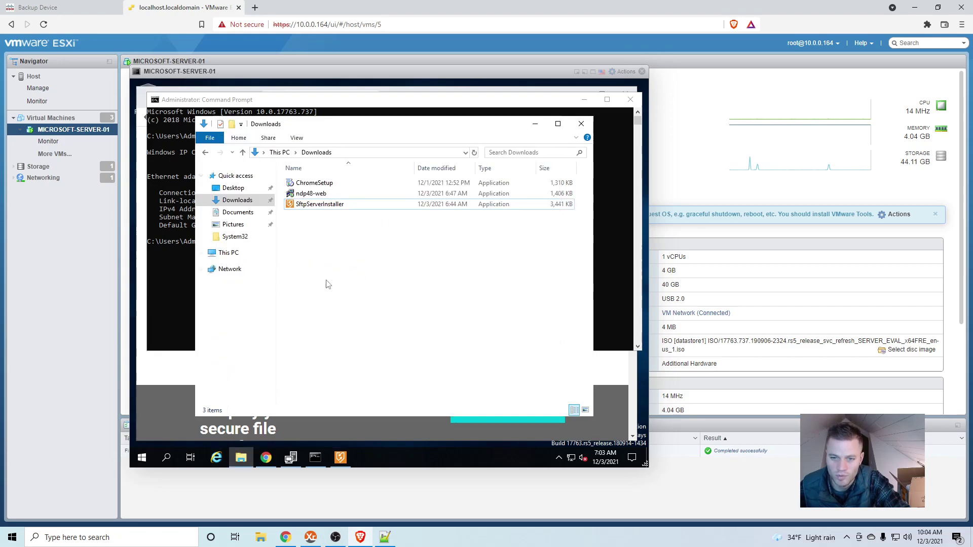
{"action": "left_click", "coordinate": [375, 152]}
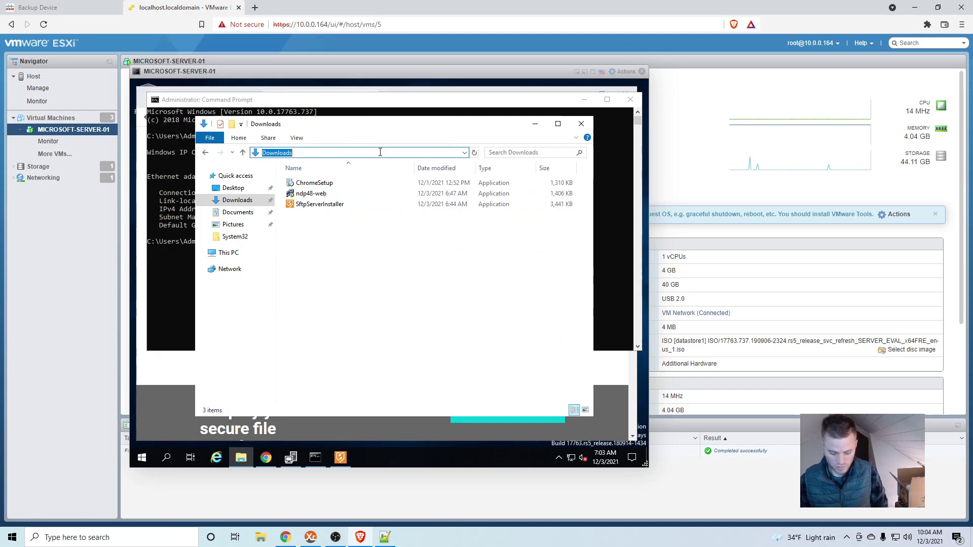
{"action": "key", "text": "ctrl+v"}
{"action": "key", "text": "Return"}
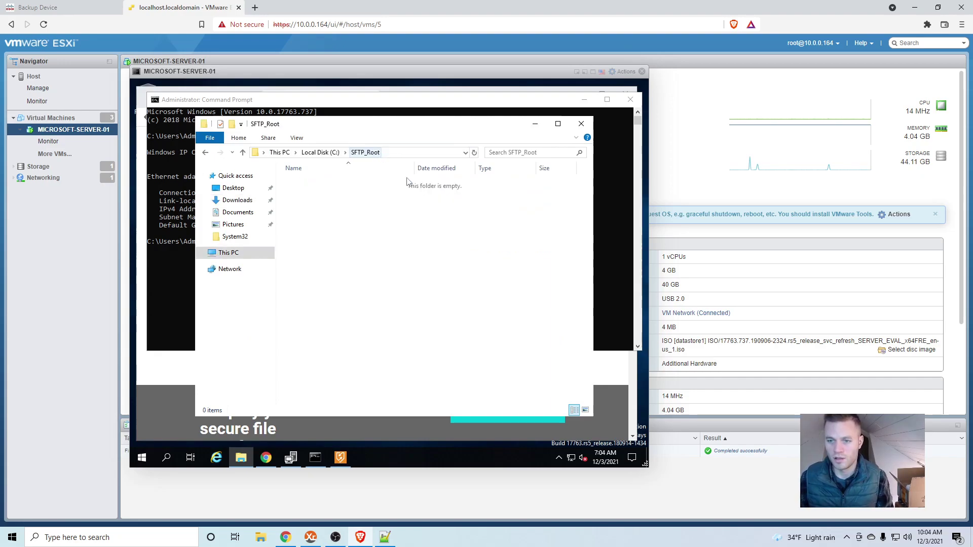
{"action": "right_click", "coordinate": [390, 209]}
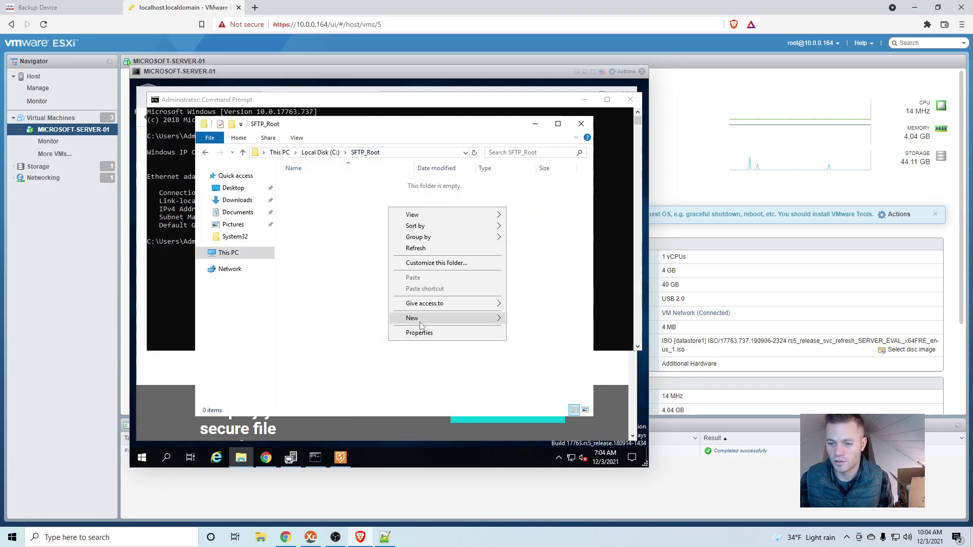
{"action": "mouse_move", "coordinate": [420, 321]}
{"action": "left_click", "coordinate": [534, 323]}
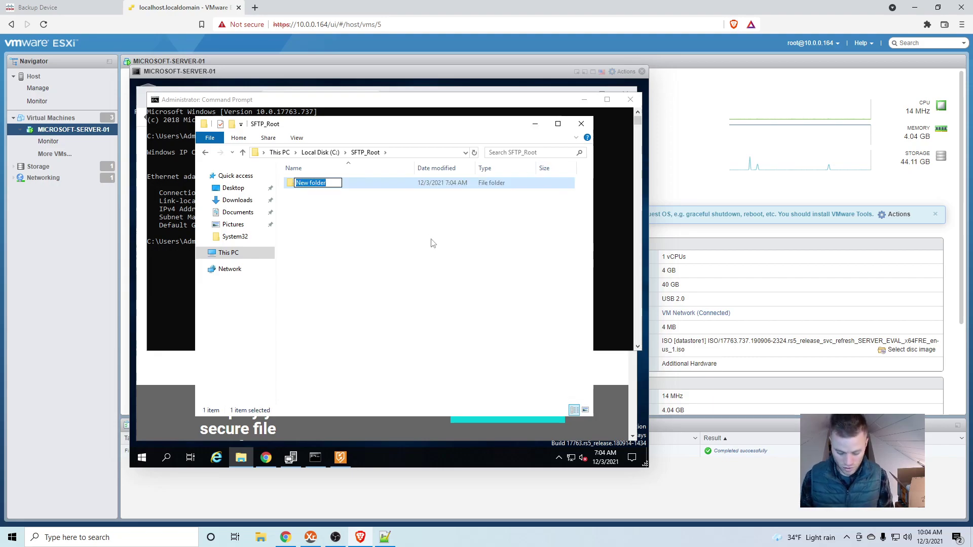
{"action": "type", "text": "CUCM"}
{"action": "key", "text": "Return"}
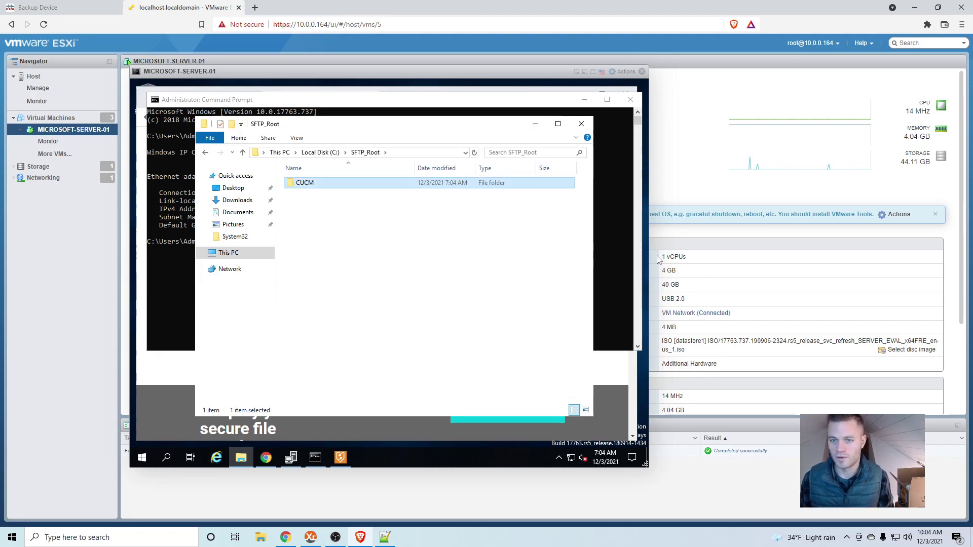
{"action": "left_click", "coordinate": [481, 290]}
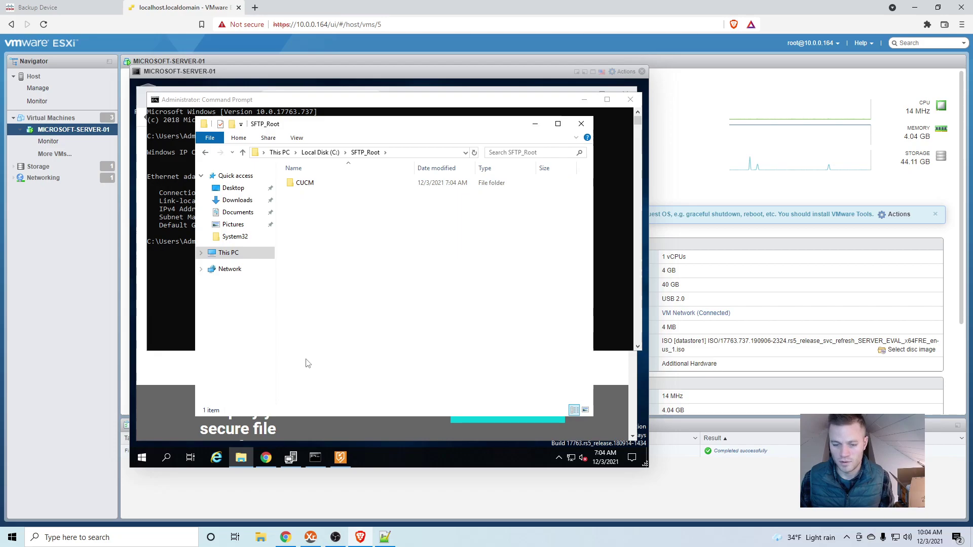
- Enter path /CUCM and the SFTP account's user name and password, then save the LAB-SFTP device
{"action": "left_click", "coordinate": [90, 10]}
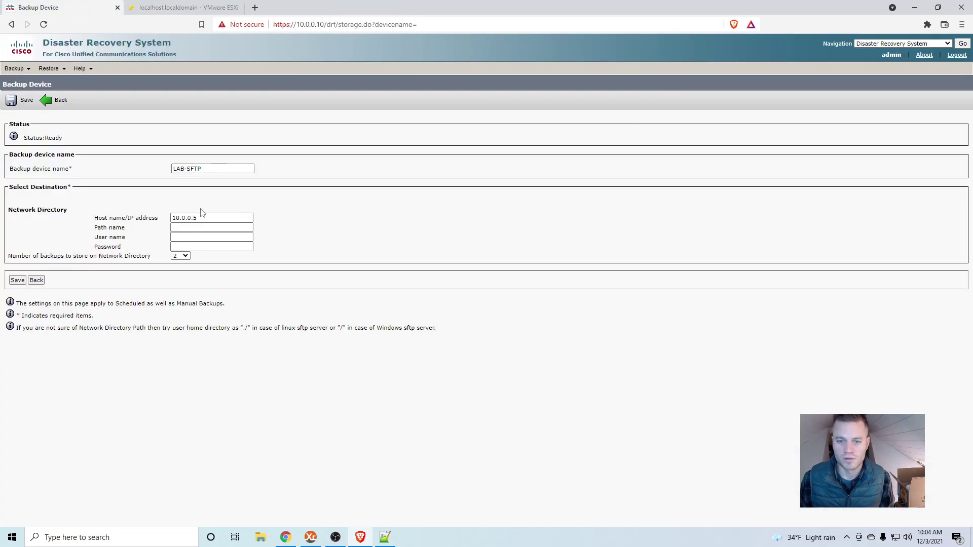
{"action": "left_click", "coordinate": [189, 227]}
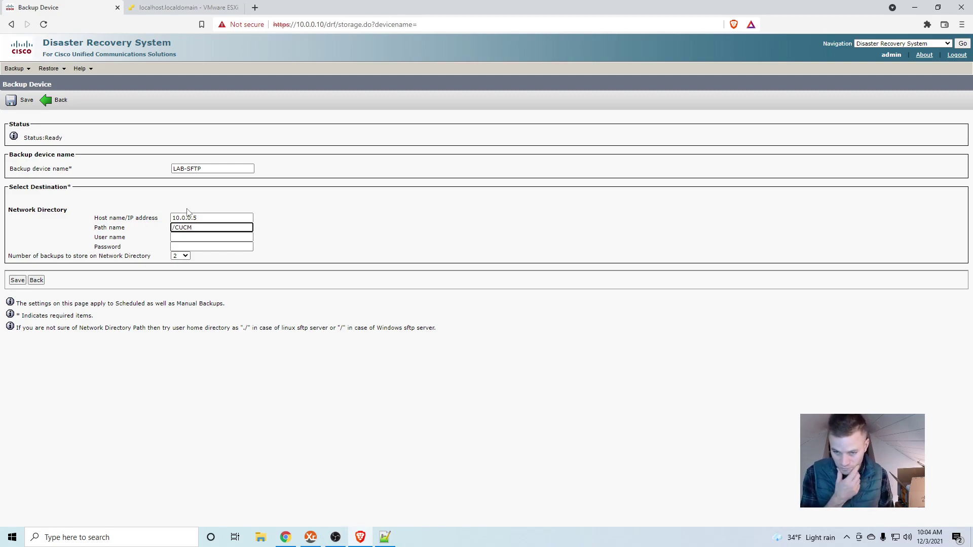
{"action": "key", "text": "Tab"}
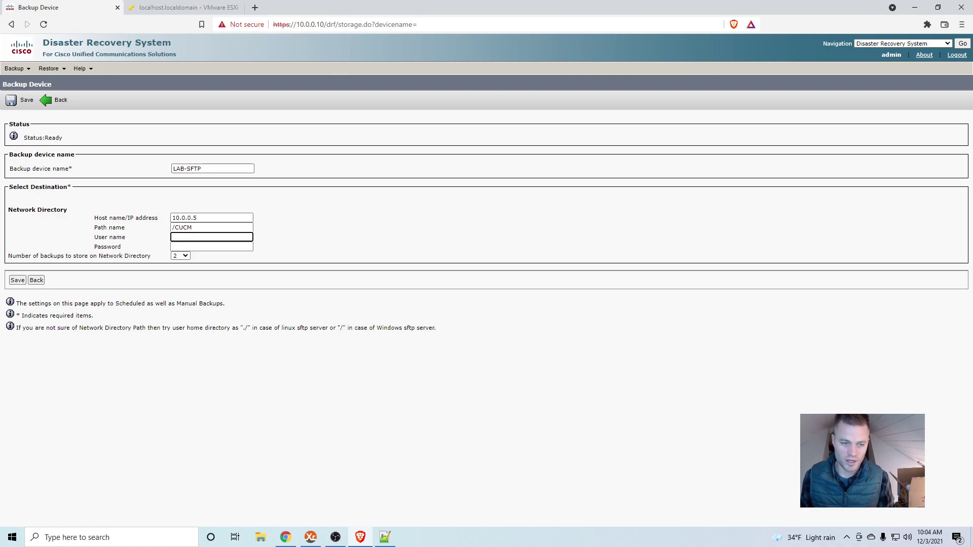
{"action": "key", "text": "alt+Tab"}
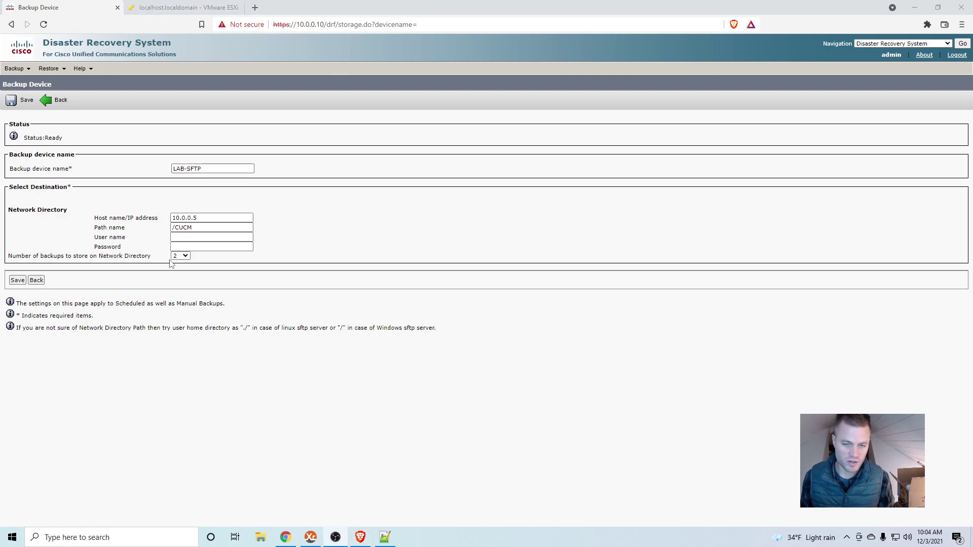
{"action": "left_click", "coordinate": [192, 235]}
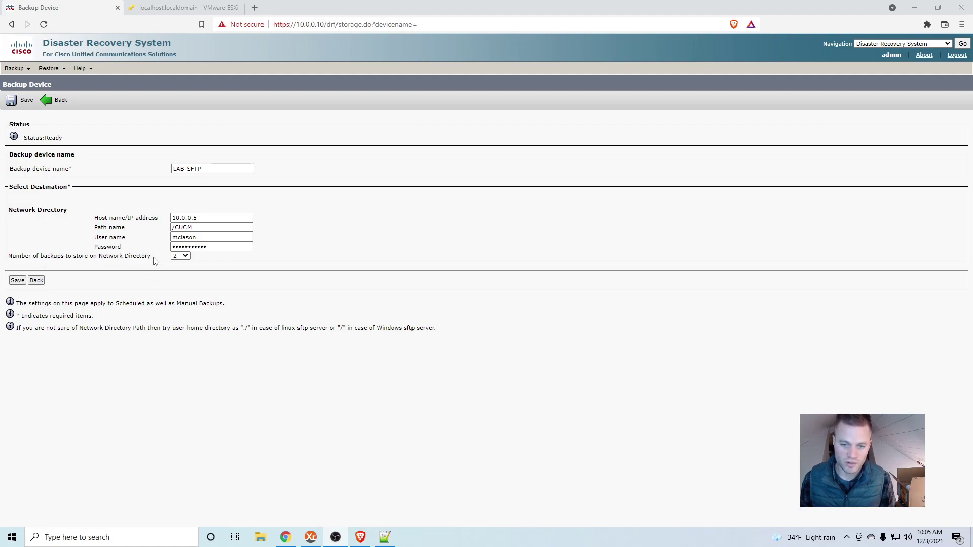
{"action": "left_click", "coordinate": [19, 282]}
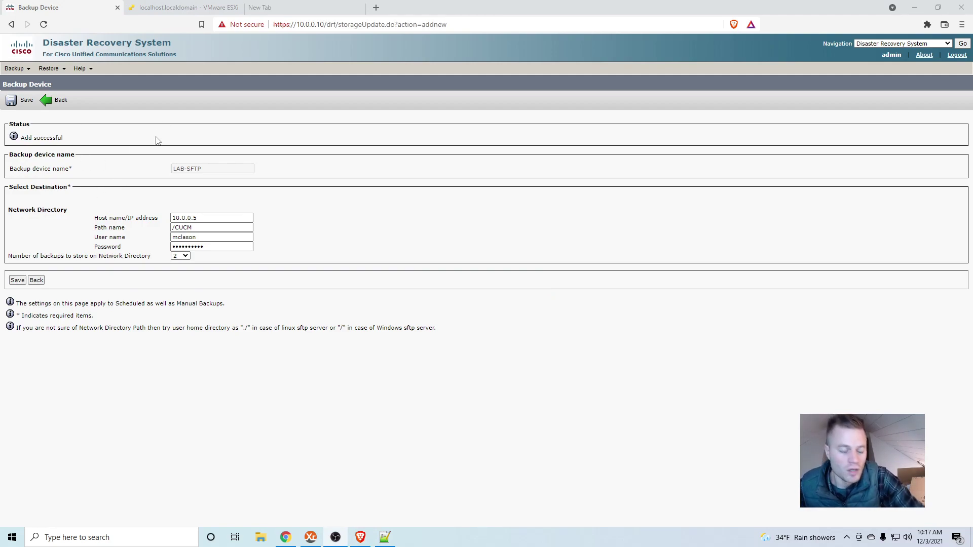
- In the VM, open Windows Security's Firewall & network protection and its allowed apps list
{"action": "left_click", "coordinate": [184, 8]}
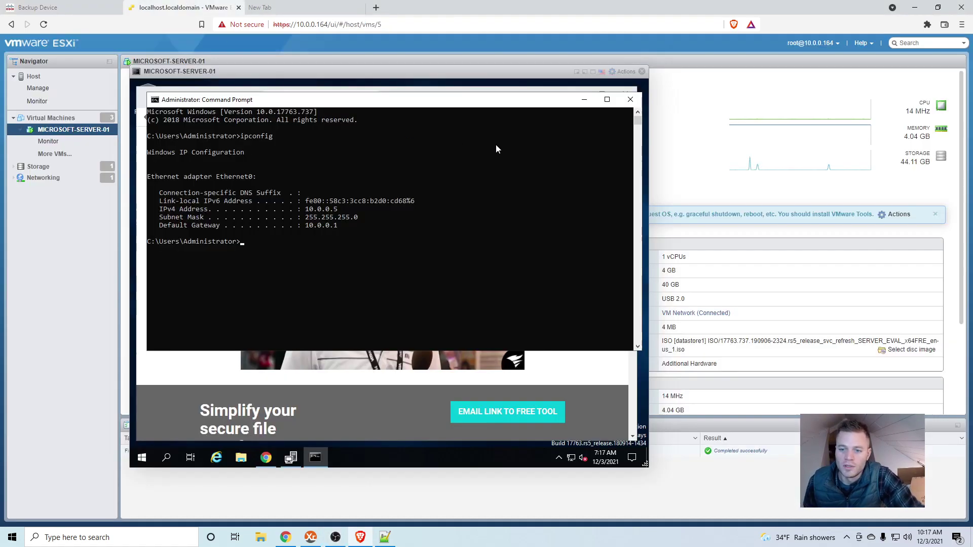
{"action": "left_click", "coordinate": [630, 99]}
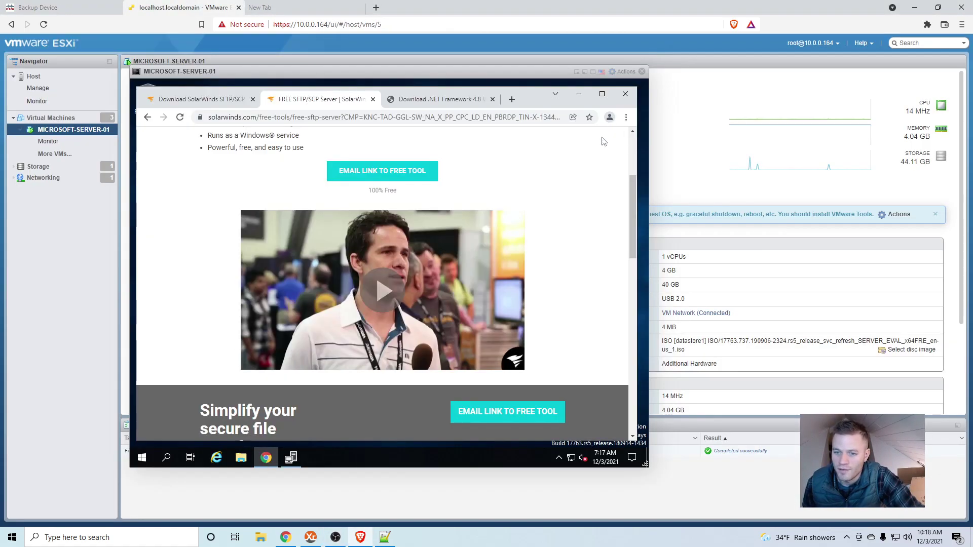
{"action": "left_click", "coordinate": [141, 458]}
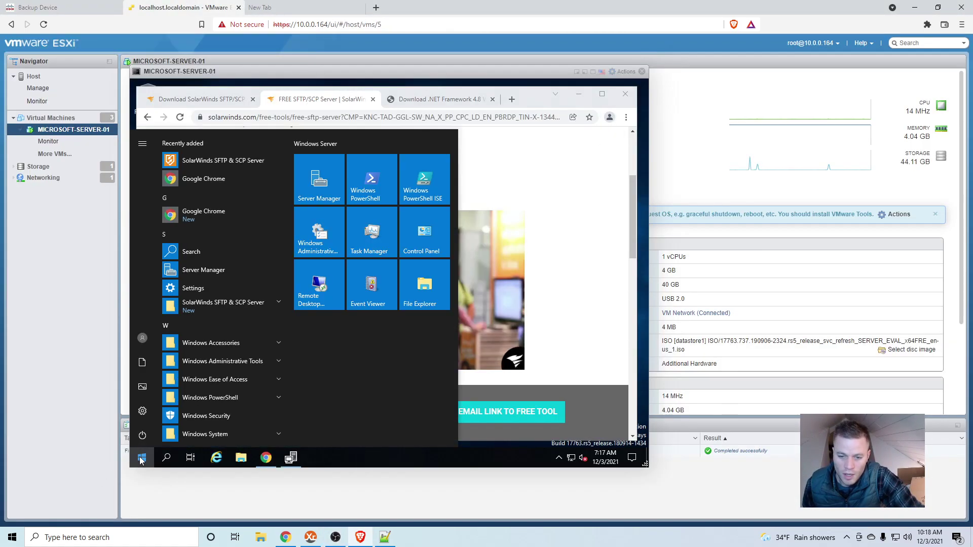
{"action": "left_click", "coordinate": [216, 416]}
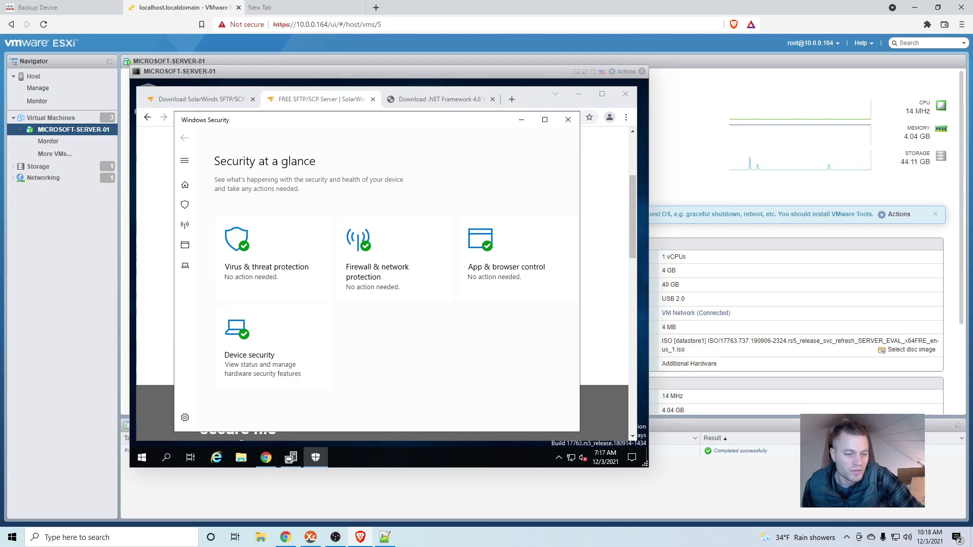
{"action": "left_click", "coordinate": [378, 269]}
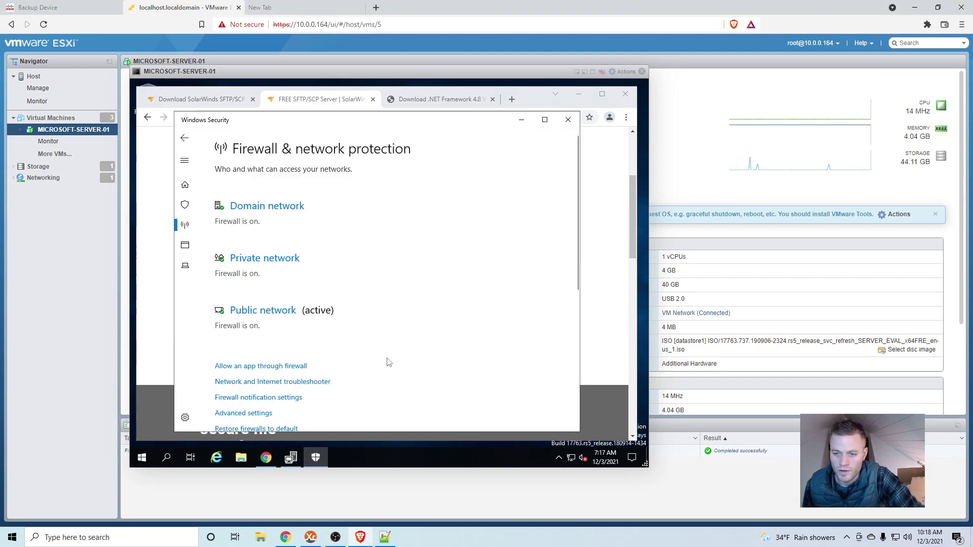
{"action": "scroll", "coordinate": [350, 362], "scroll_direction": "down", "scroll_amount": 1}
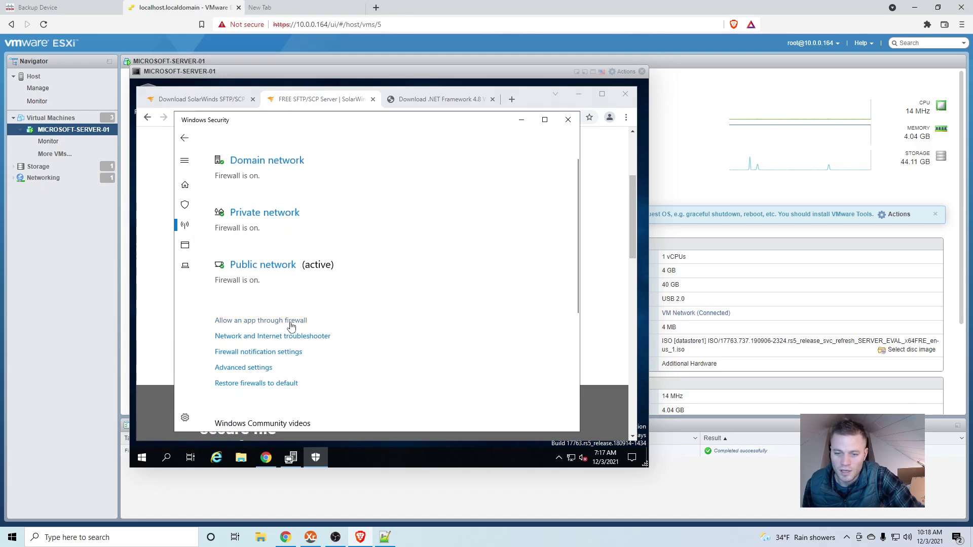
{"action": "left_click", "coordinate": [291, 321]}
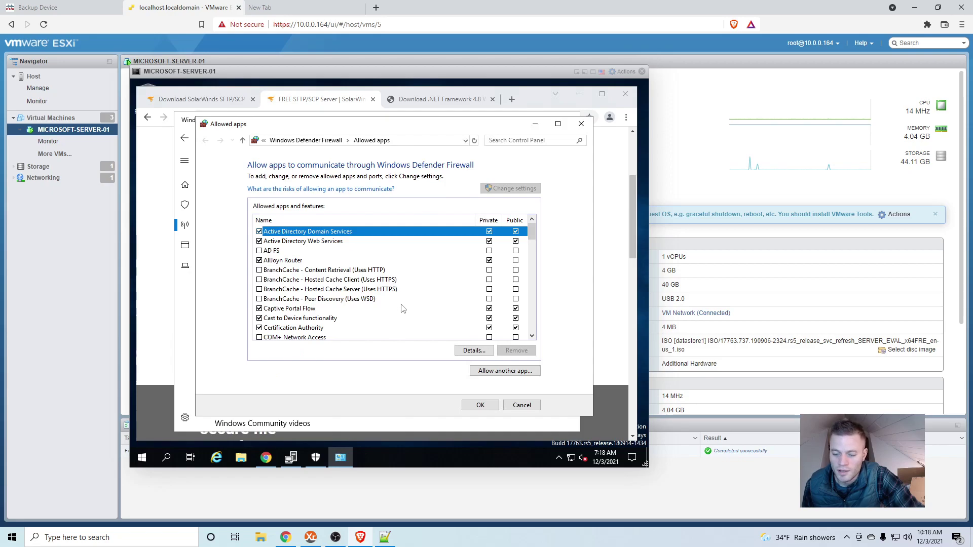
- Scan the firewall's Allowed apps list for SolarWindsSftpServer
{"action": "scroll", "coordinate": [390, 282], "scroll_direction": "down", "scroll_amount": 1}
{"action": "scroll", "coordinate": [390, 282], "scroll_direction": "down", "scroll_amount": 12}
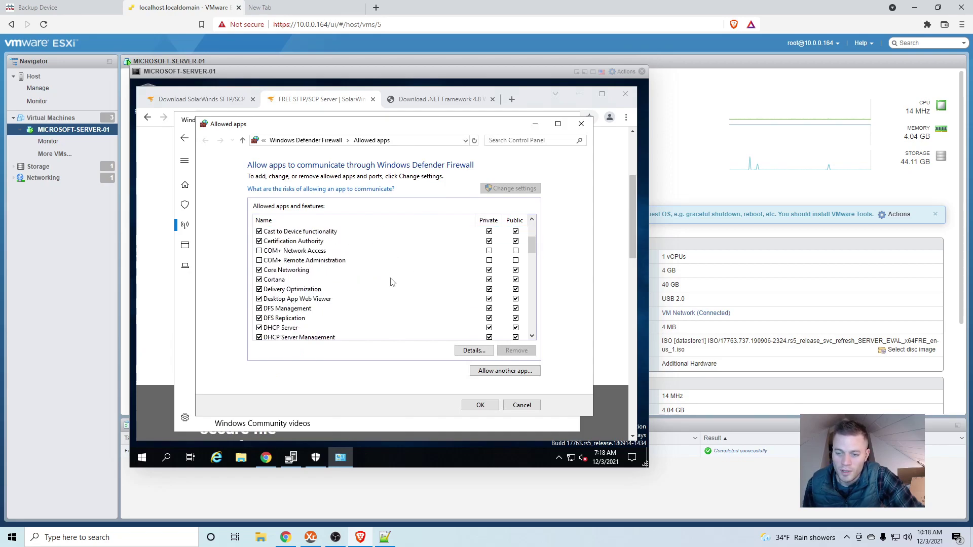
{"action": "scroll", "coordinate": [392, 282], "scroll_direction": "down", "scroll_amount": 8}
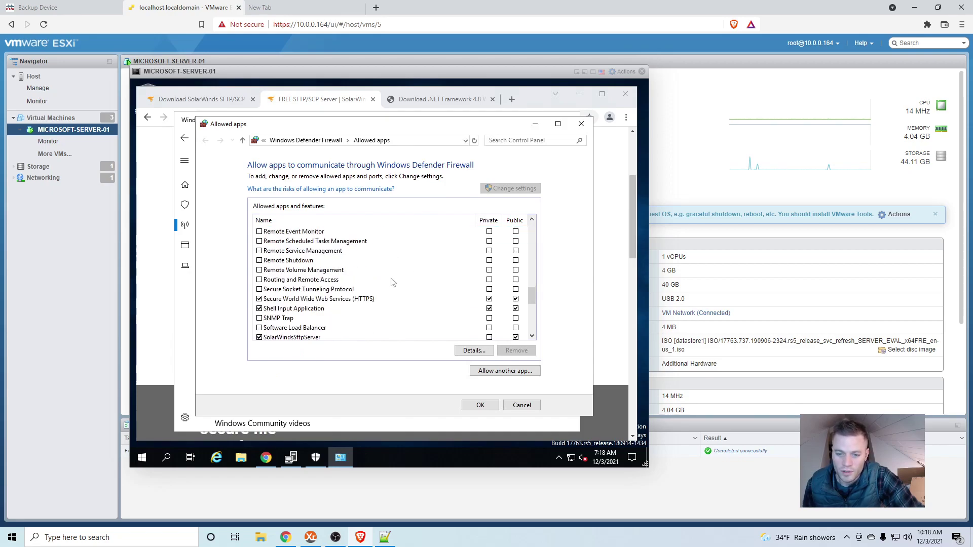
{"action": "scroll", "coordinate": [391, 282], "scroll_direction": "down", "scroll_amount": 1}
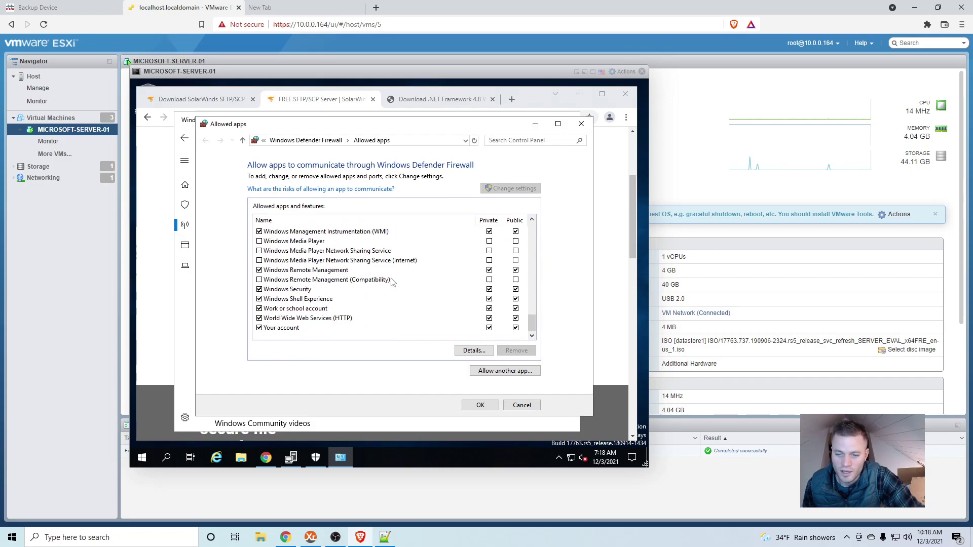
{"action": "scroll", "coordinate": [392, 282], "scroll_direction": "up", "scroll_amount": 5}
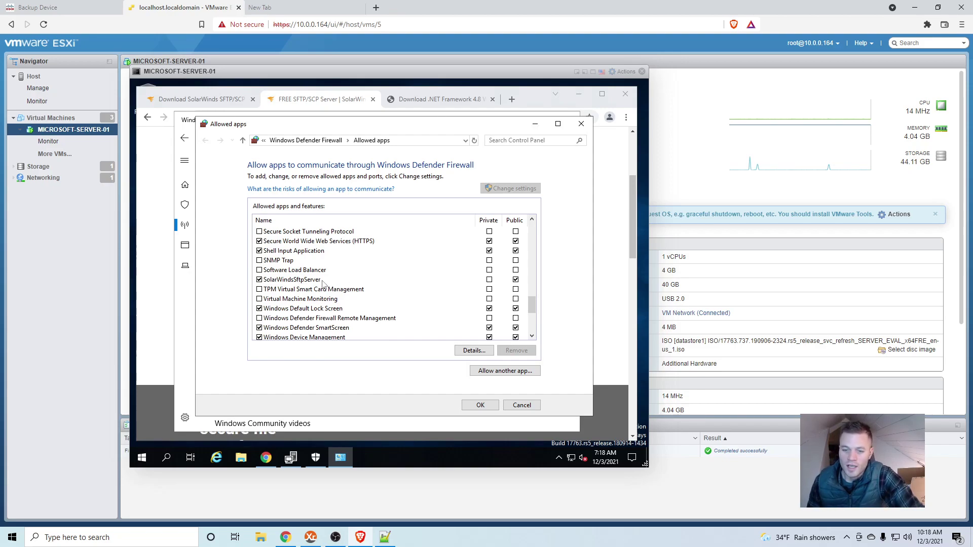
- Locate SolarWindsSftpServer.exe under C:\Program Files (x86)\SolarWinds\SFTP & SCP Server as another app
{"action": "left_click", "coordinate": [508, 375]}
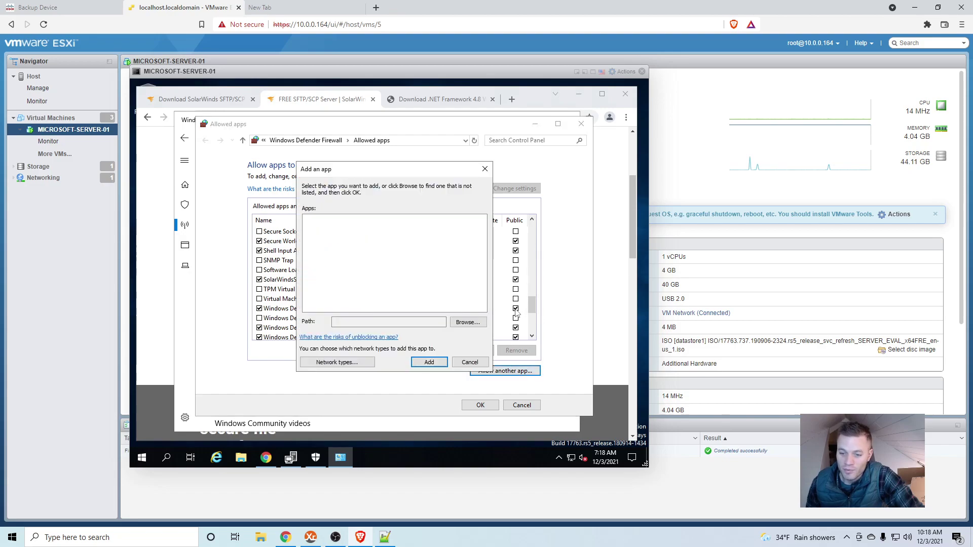
{"action": "left_click", "coordinate": [467, 322]}
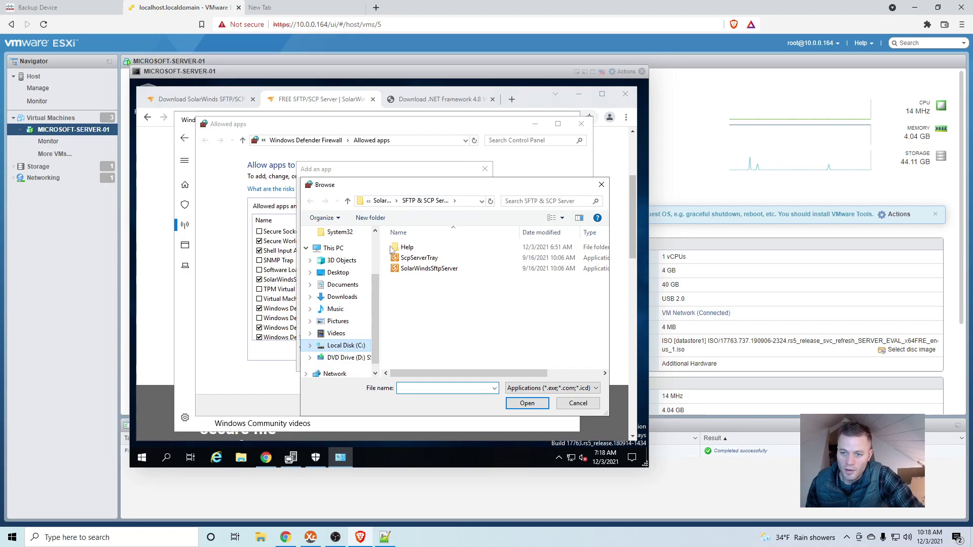
{"action": "left_click", "coordinate": [466, 203]}
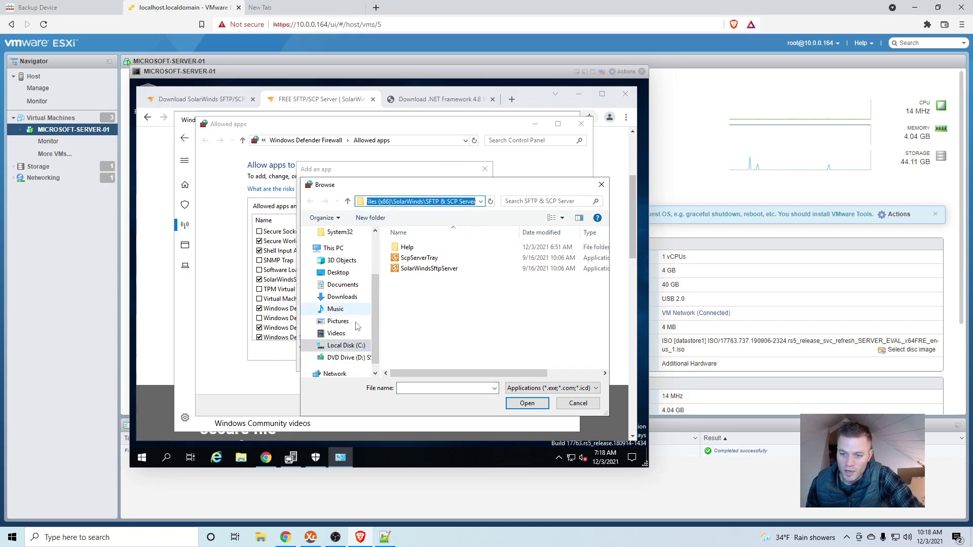
{"action": "scroll", "coordinate": [345, 324], "scroll_direction": "down", "scroll_amount": 1}
{"action": "left_click", "coordinate": [348, 334]}
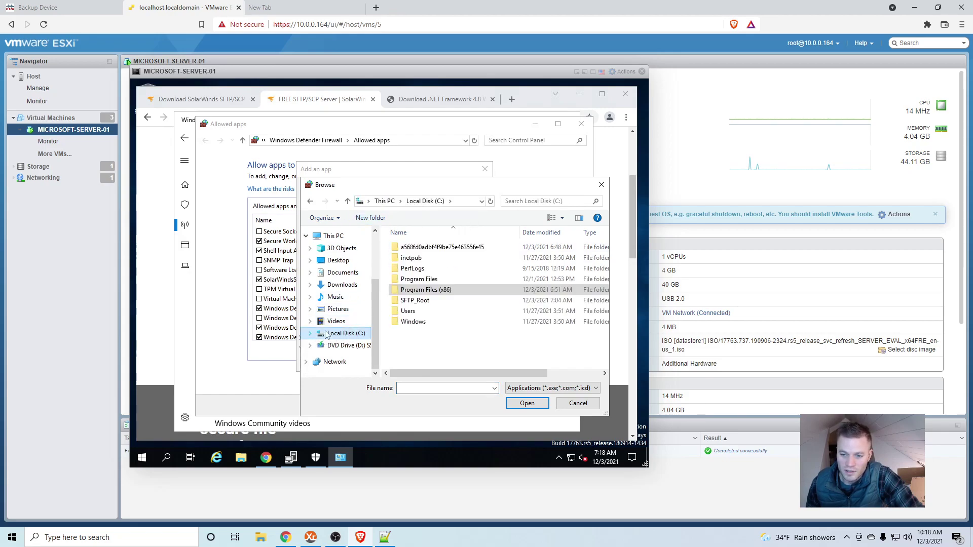
{"action": "double_click", "coordinate": [426, 290]}
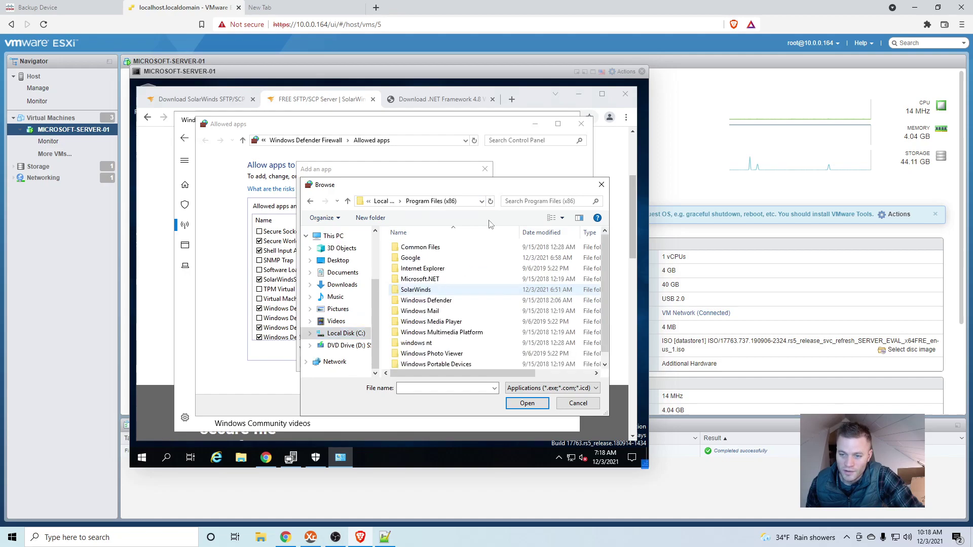
{"action": "scroll", "coordinate": [466, 320], "scroll_direction": "down", "scroll_amount": 1}
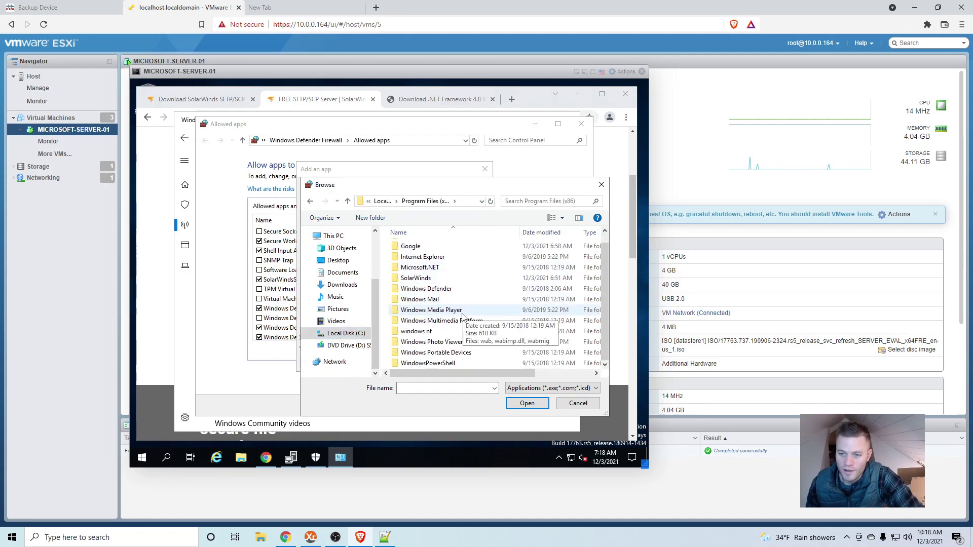
{"action": "double_click", "coordinate": [428, 279]}
{"action": "double_click", "coordinate": [445, 248]}
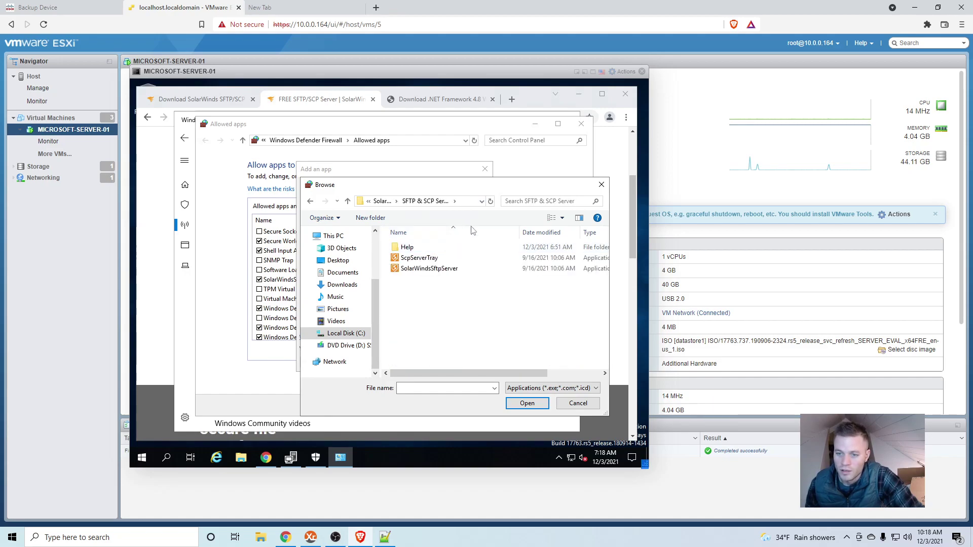
{"action": "left_click", "coordinate": [456, 270]}
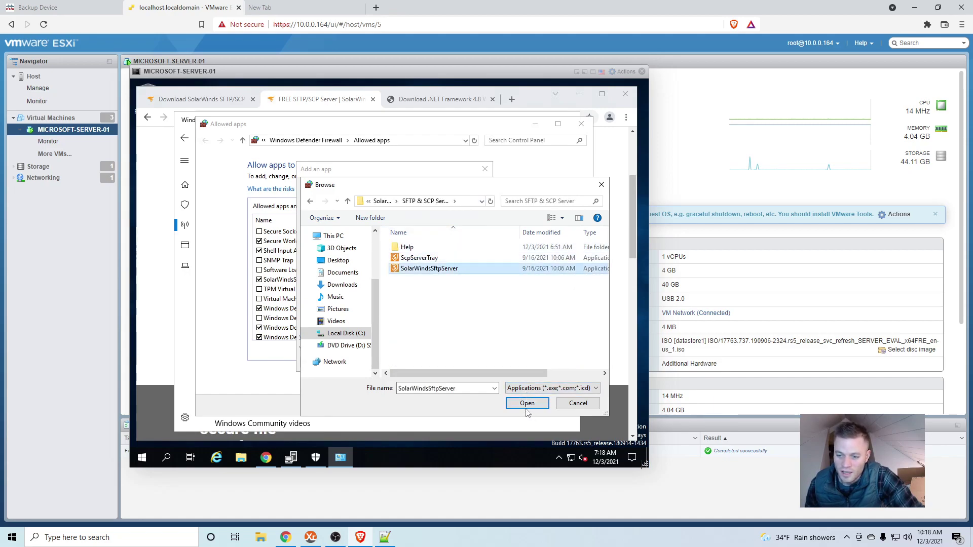
- Cancel both dialogs without adding the app and return to the LAB-SFTP backup device page
{"action": "left_click", "coordinate": [601, 184]}
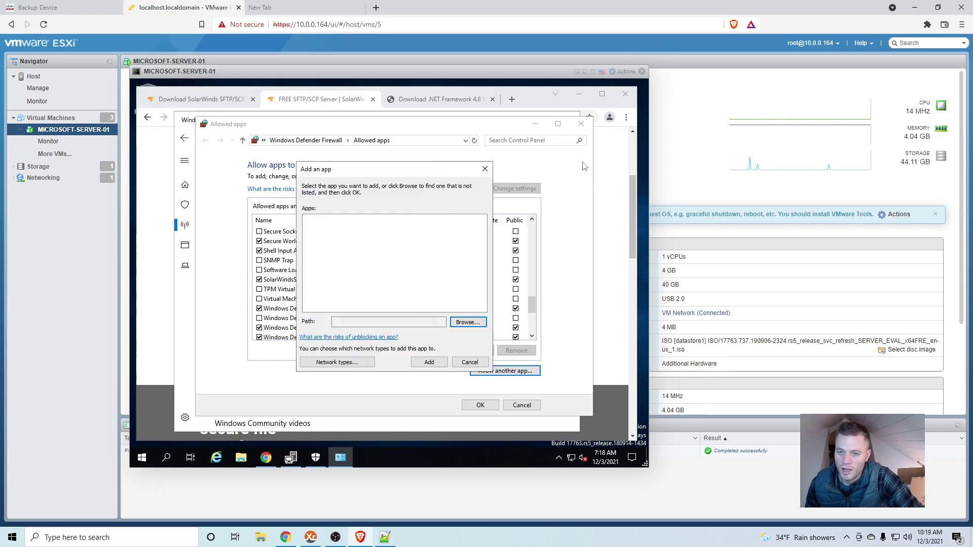
{"action": "left_click", "coordinate": [486, 170]}
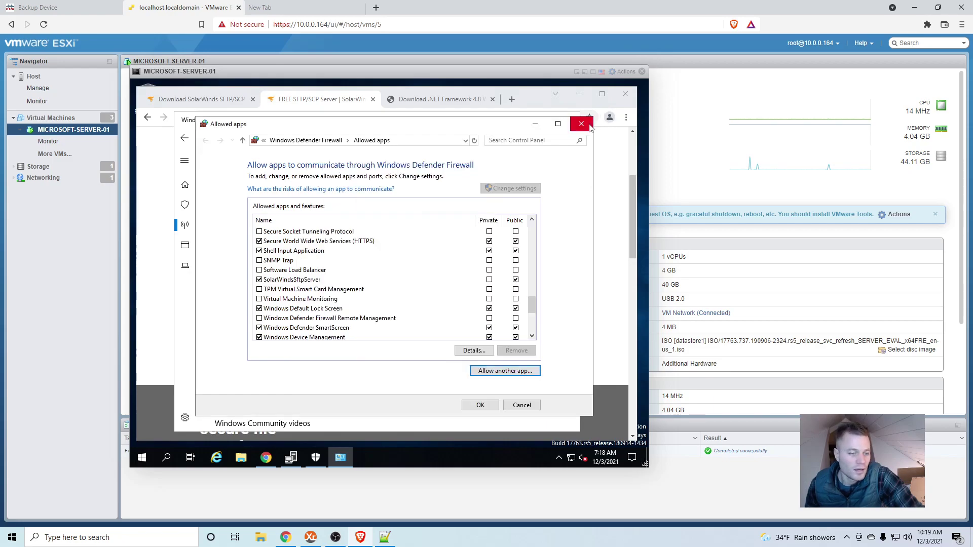
{"action": "left_click", "coordinate": [101, 4]}
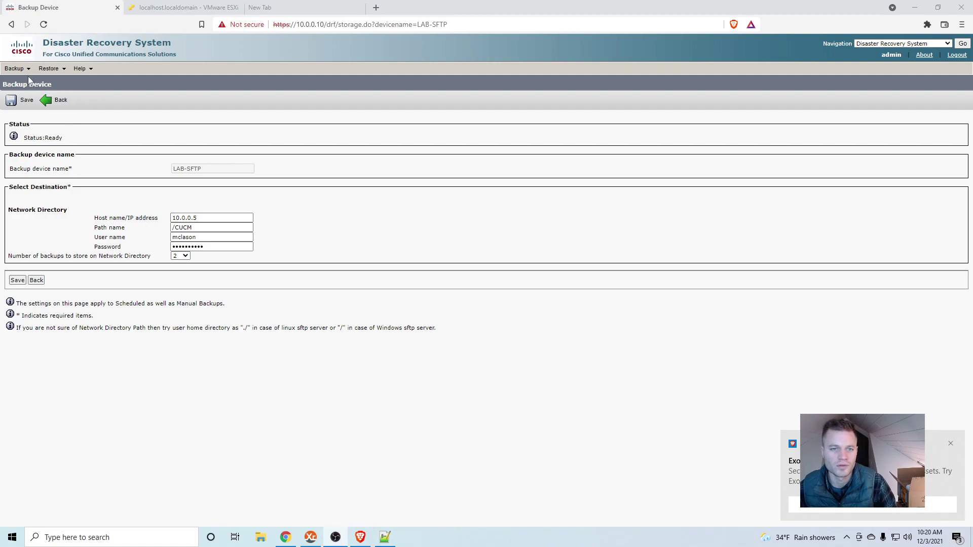
- Start a new Daily backup schedule targeting LAB-SFTP with CDR_CAR and UCM included
{"action": "mouse_move", "coordinate": [22, 71]}
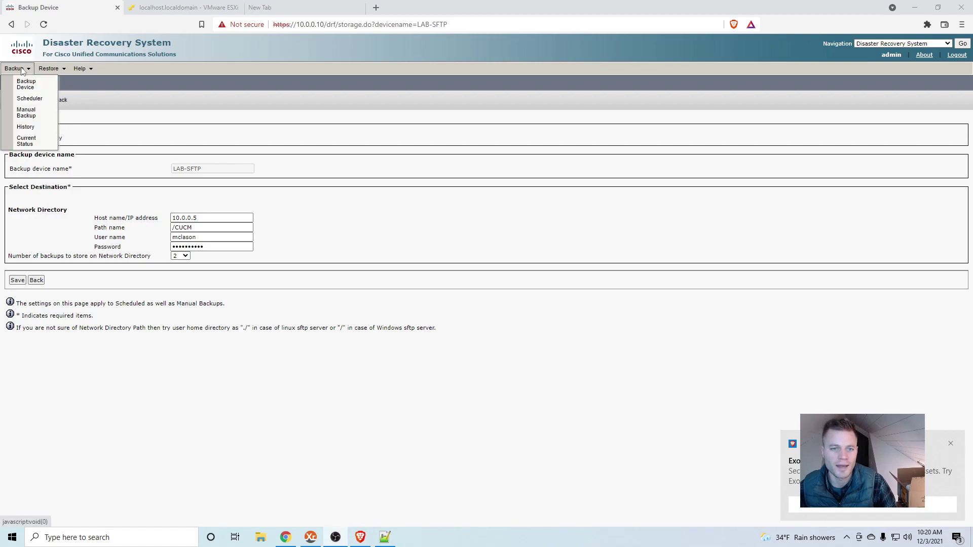
{"action": "left_click", "coordinate": [35, 99]}
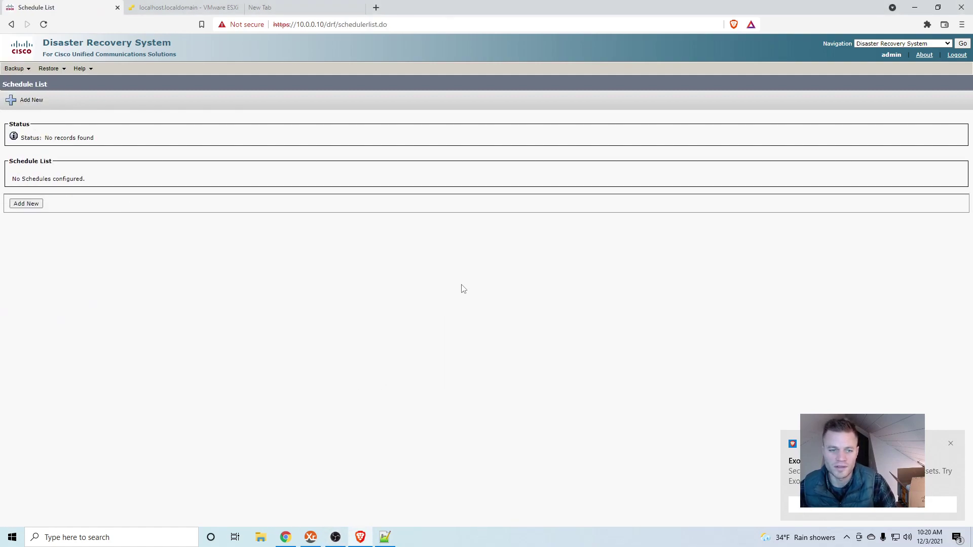
{"action": "left_click", "coordinate": [32, 204]}
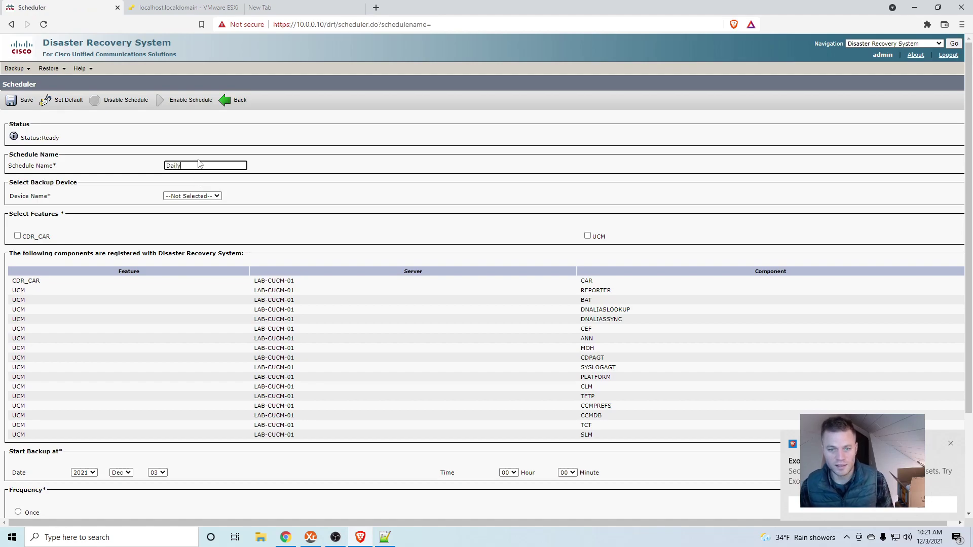
{"action": "left_click", "coordinate": [218, 197]}
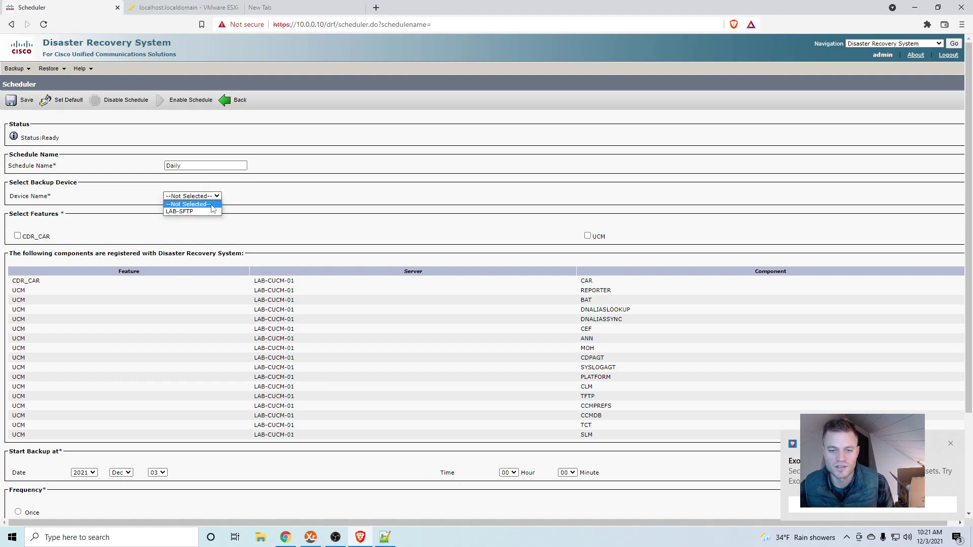
{"action": "left_click", "coordinate": [204, 212]}
{"action": "left_click", "coordinate": [18, 236]}
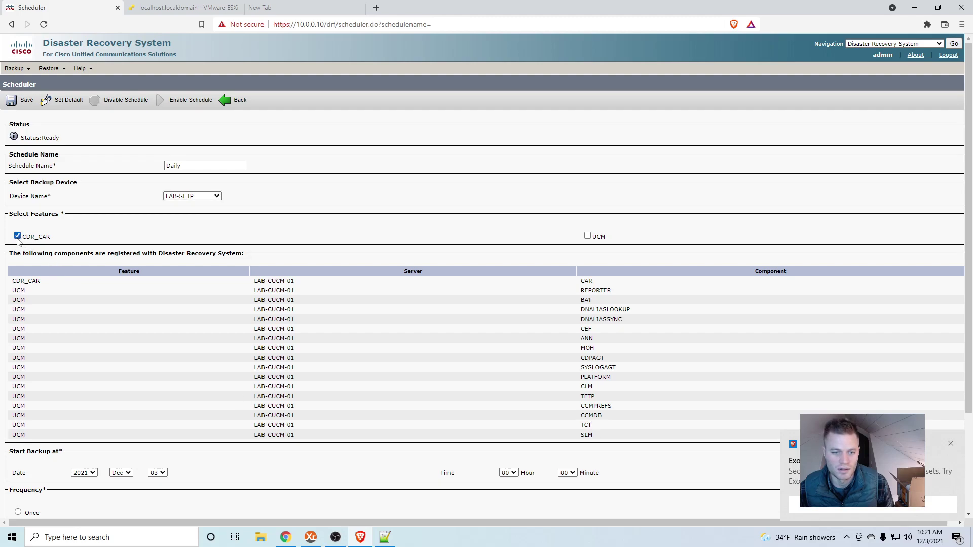
{"action": "left_click", "coordinate": [589, 239]}
- Set the schedule to start Dec 04 at 03:00, running daily, and save it
{"action": "scroll", "coordinate": [445, 315], "scroll_direction": "down", "scroll_amount": 3}
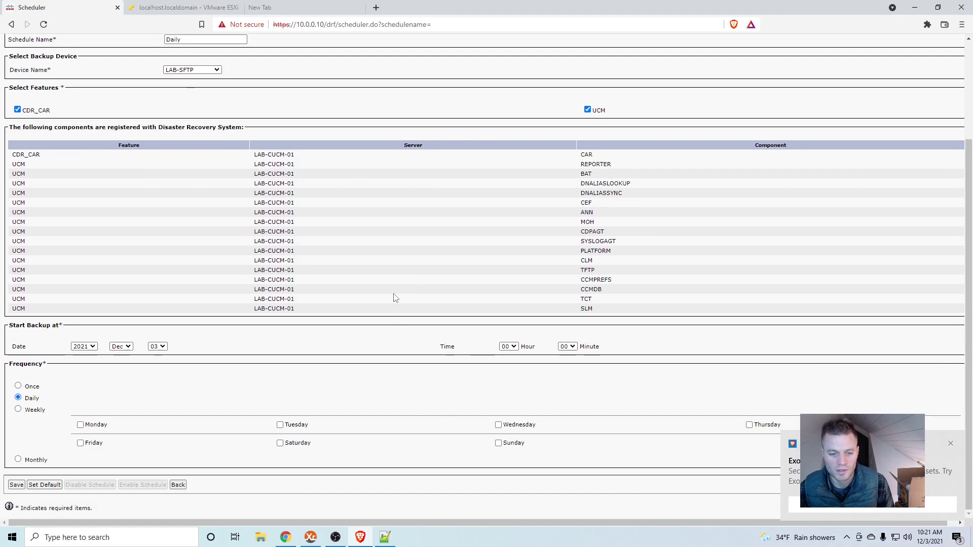
{"action": "left_click", "coordinate": [160, 348]}
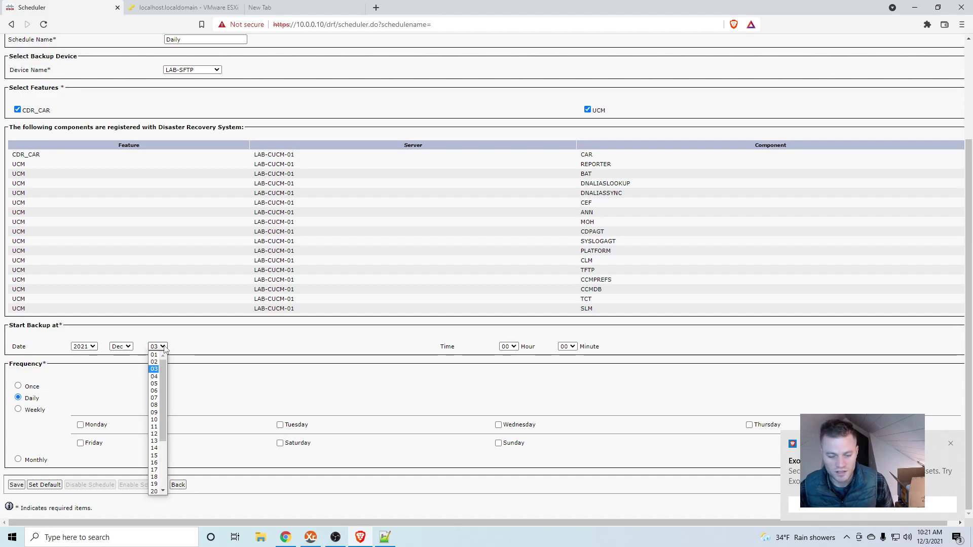
{"action": "left_click", "coordinate": [154, 376]}
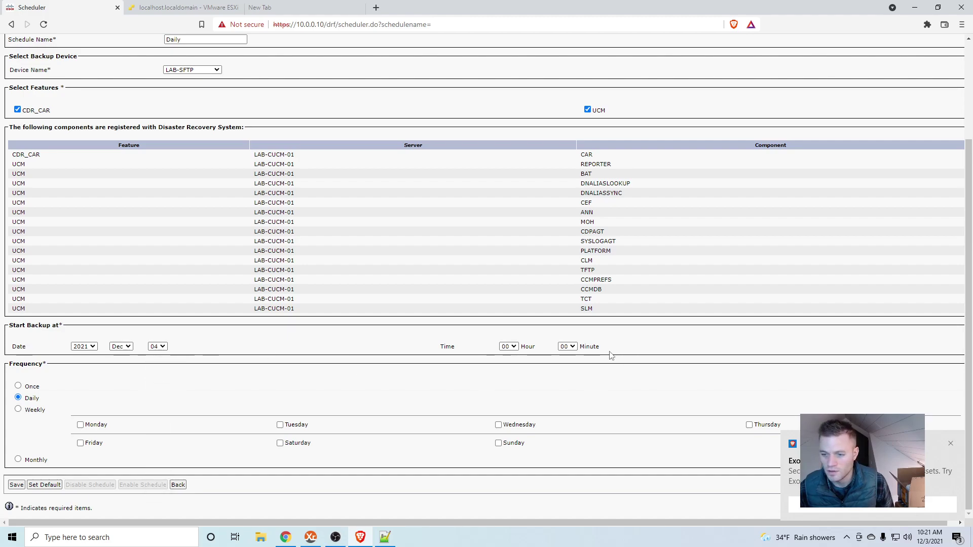
{"action": "left_click", "coordinate": [515, 348]}
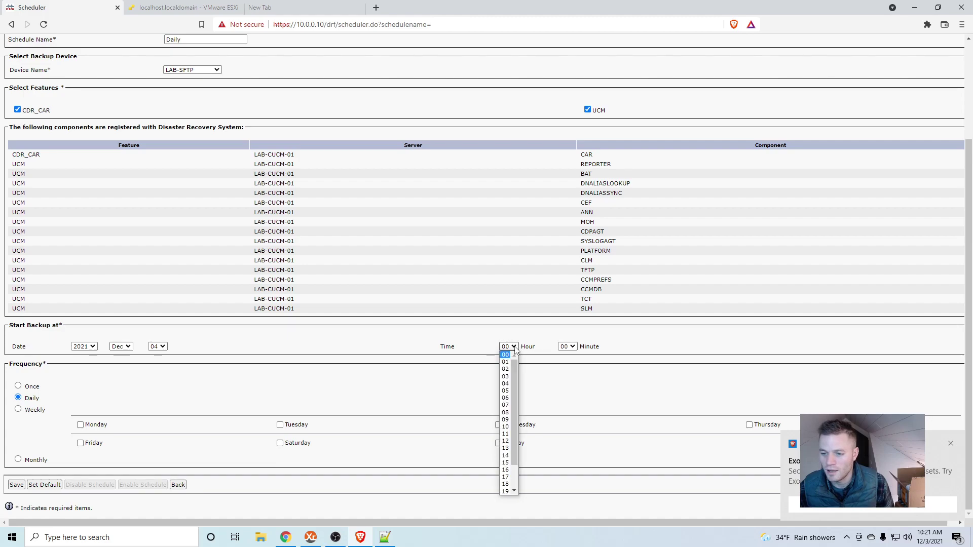
{"action": "left_click", "coordinate": [506, 377]}
{"action": "left_click", "coordinate": [563, 372]}
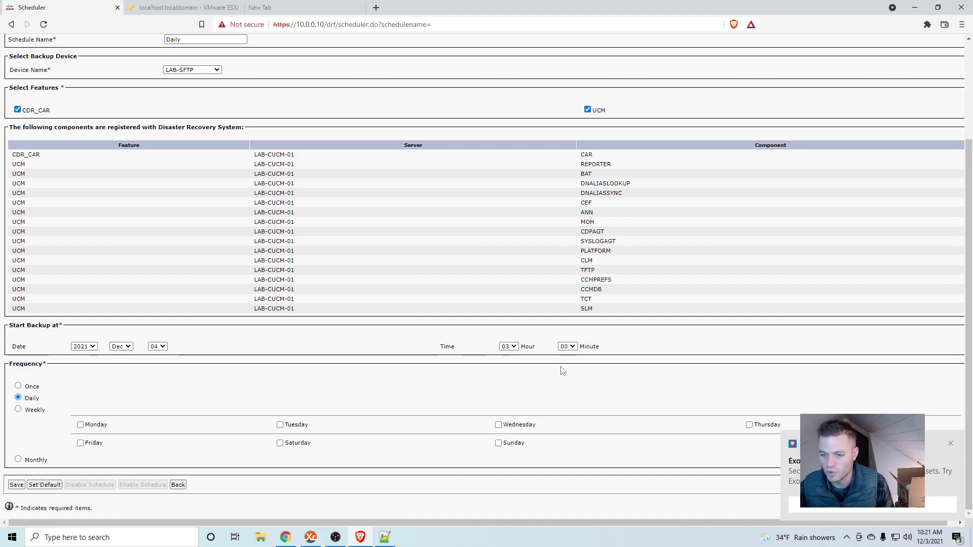
{"action": "left_click", "coordinate": [515, 346]}
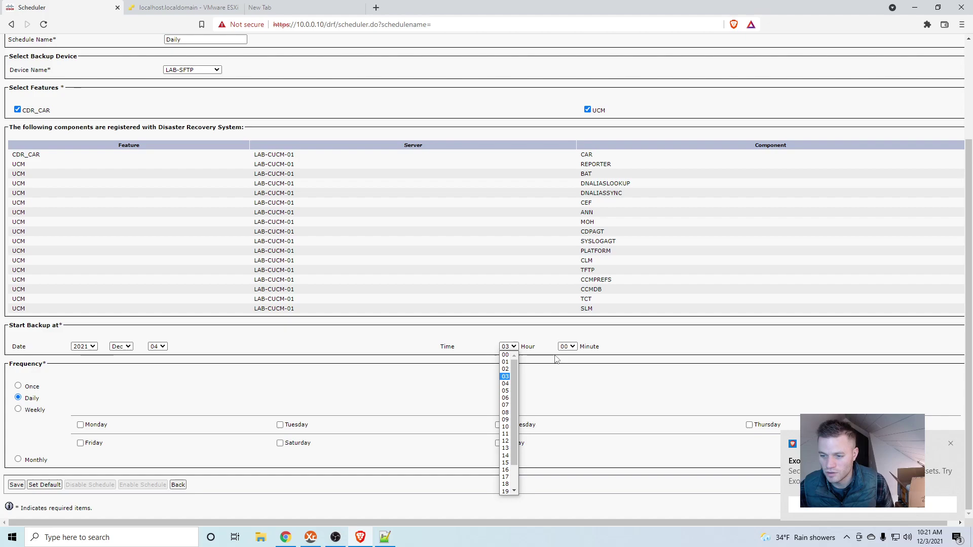
{"action": "left_click", "coordinate": [628, 350]}
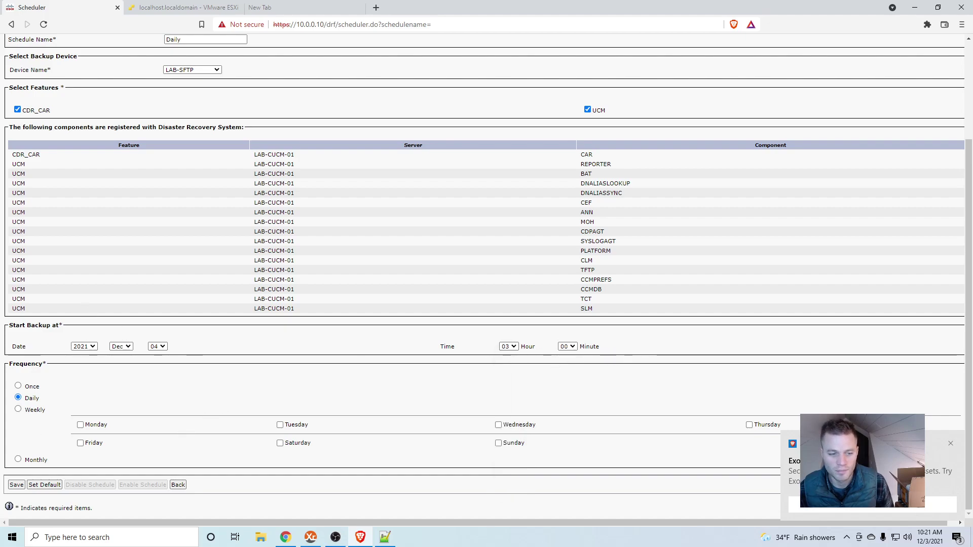
{"action": "left_click", "coordinate": [16, 485]}
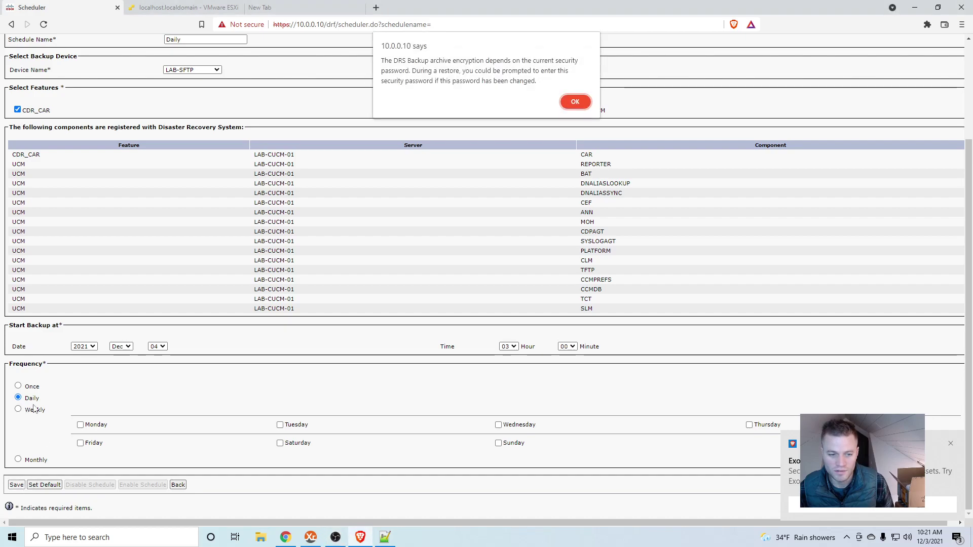
- Dismiss the encryption alert and enable the Daily schedule so it reads Enabled
{"action": "left_click", "coordinate": [575, 103]}
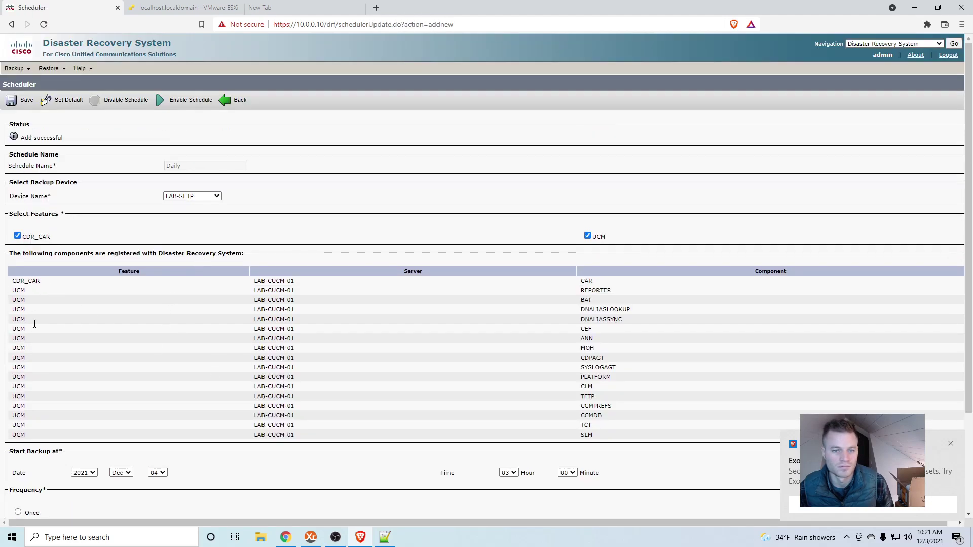
{"action": "left_click", "coordinate": [186, 100]}
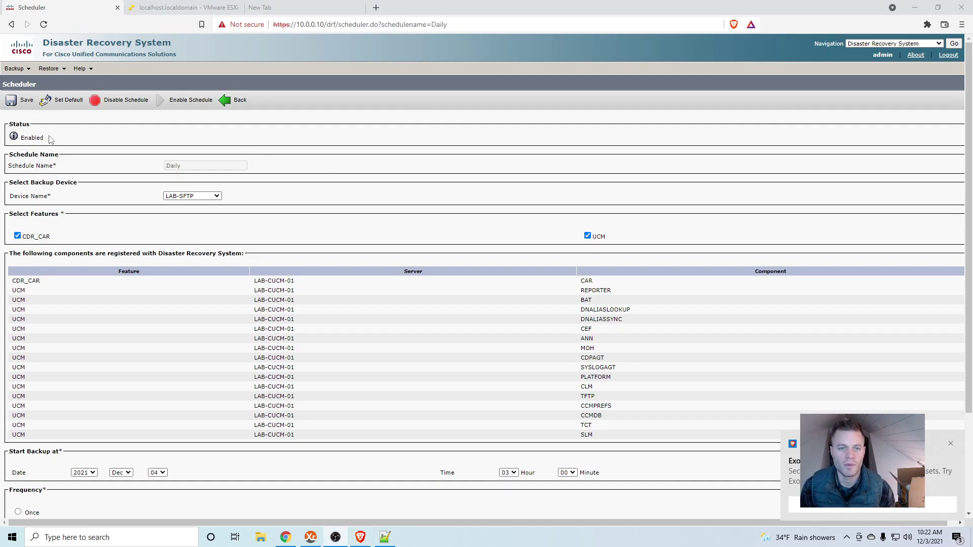
{"action": "mouse_move", "coordinate": [24, 70]}
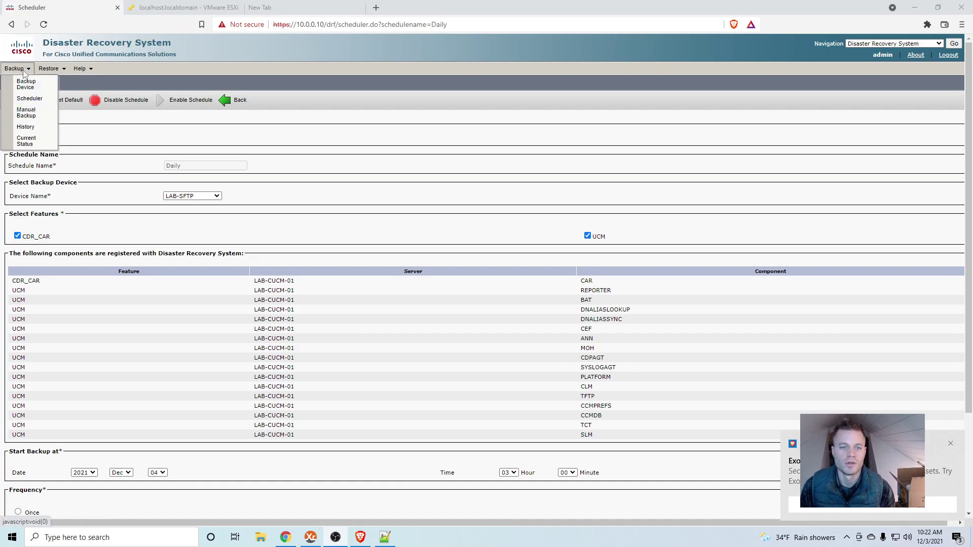
- Run a manual backup of CDR_CAR and UCM to LAB-SFTP, then return to the ESXi console
{"action": "left_click", "coordinate": [25, 127]}
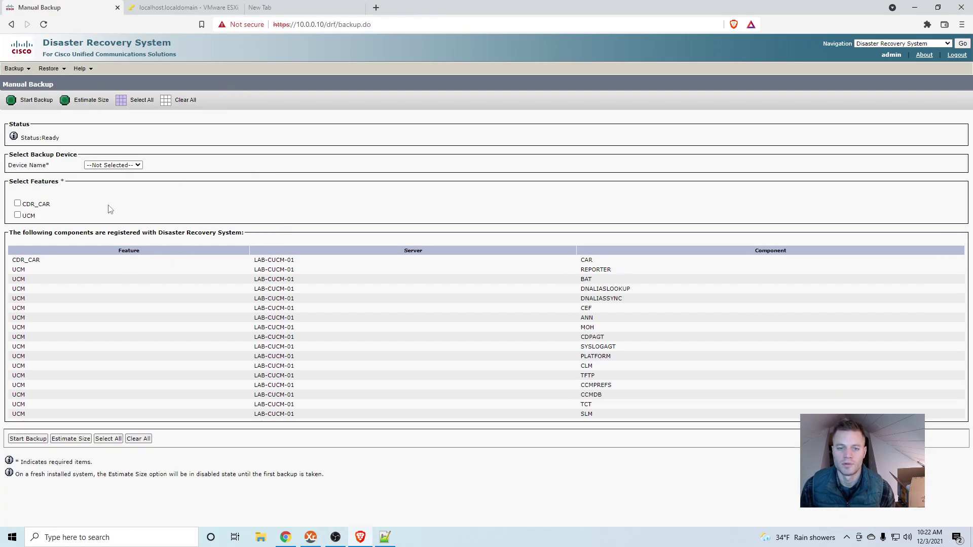
{"action": "left_click", "coordinate": [111, 165]}
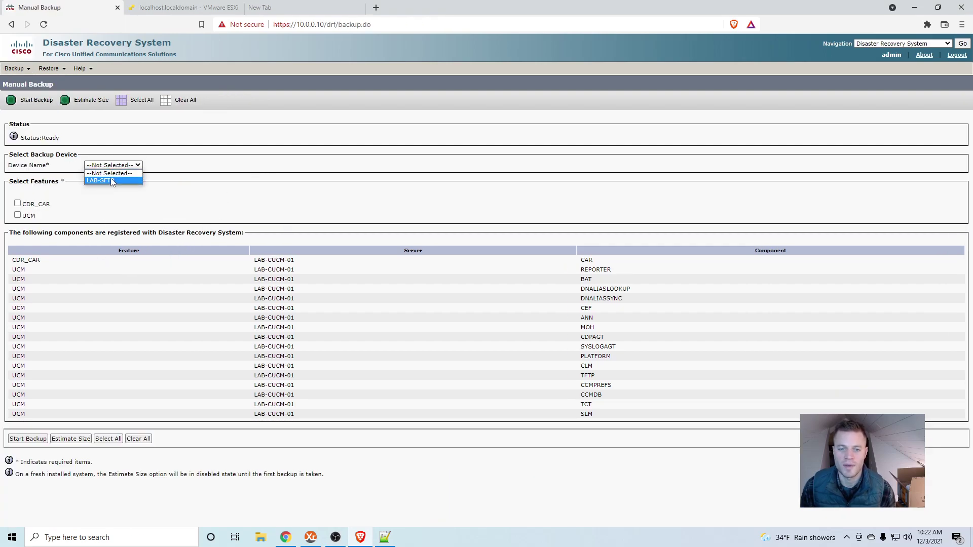
{"action": "left_click", "coordinate": [110, 180]}
{"action": "left_click", "coordinate": [17, 204]}
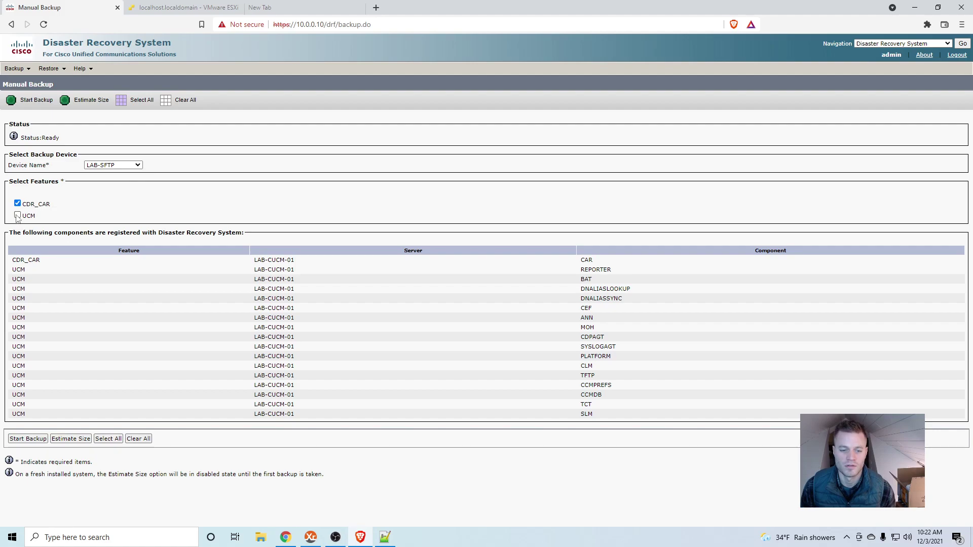
{"action": "left_click", "coordinate": [17, 216]}
{"action": "left_click", "coordinate": [38, 441]}
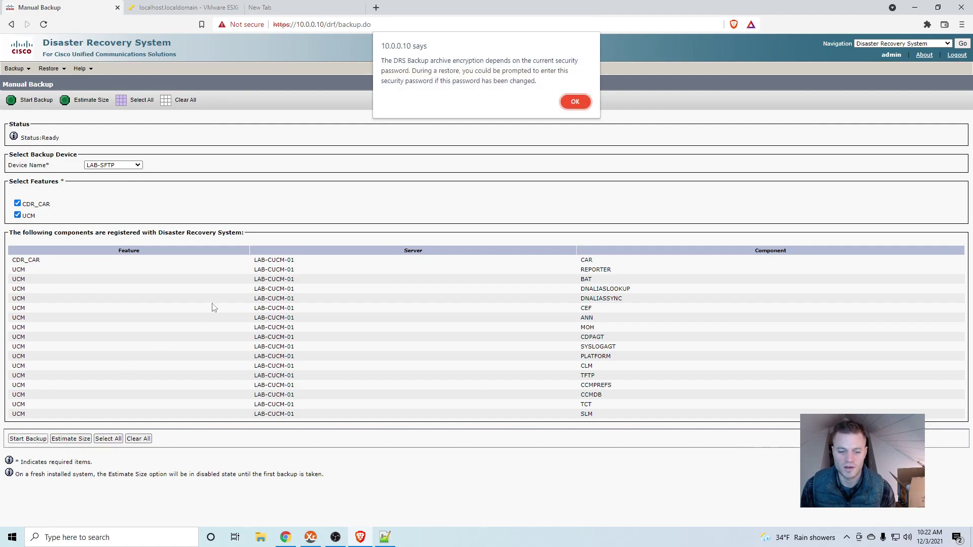
{"action": "left_click", "coordinate": [575, 101]}
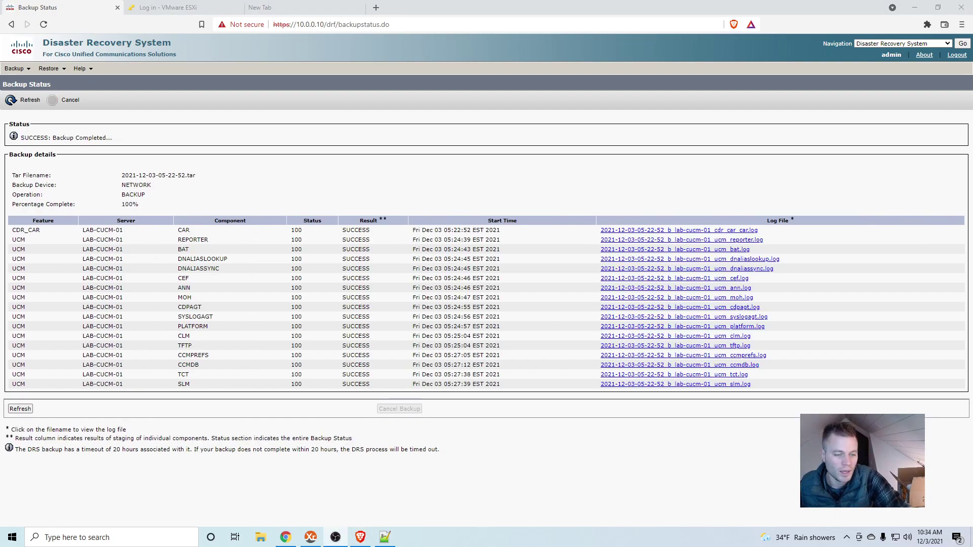
{"action": "left_click", "coordinate": [193, 10]}
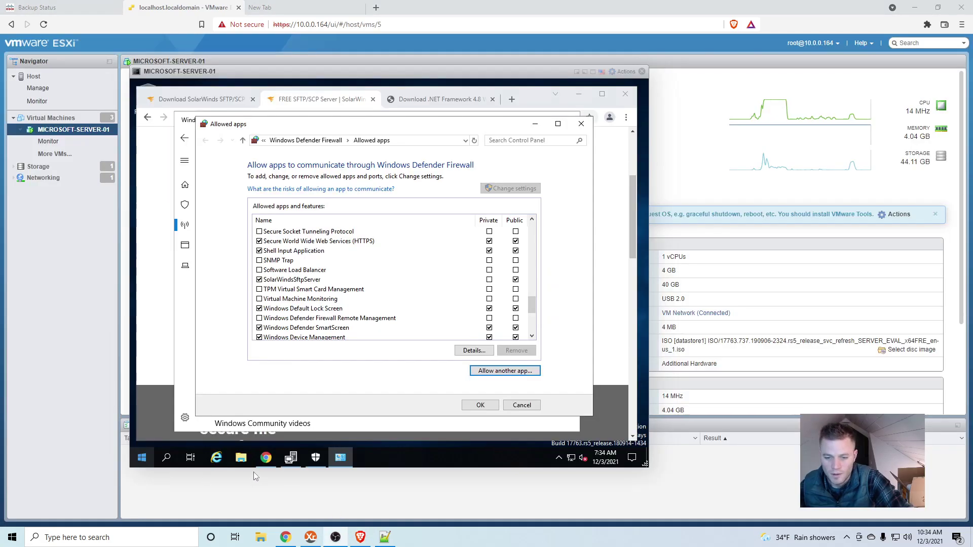
- Browse File Explorer to C:\SFTP_Root\CUCM to see today's 18 backup files
{"action": "left_click", "coordinate": [241, 458]}
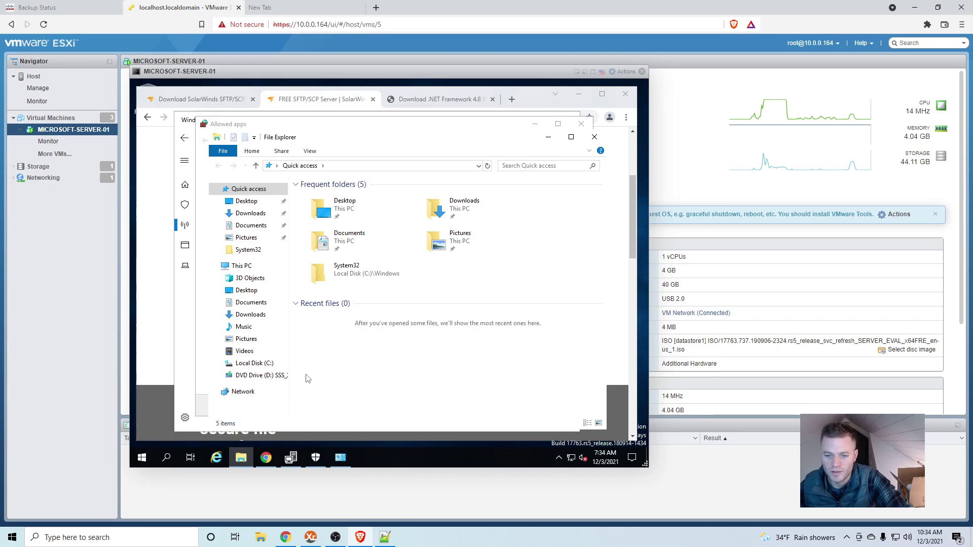
{"action": "left_click", "coordinate": [255, 363]}
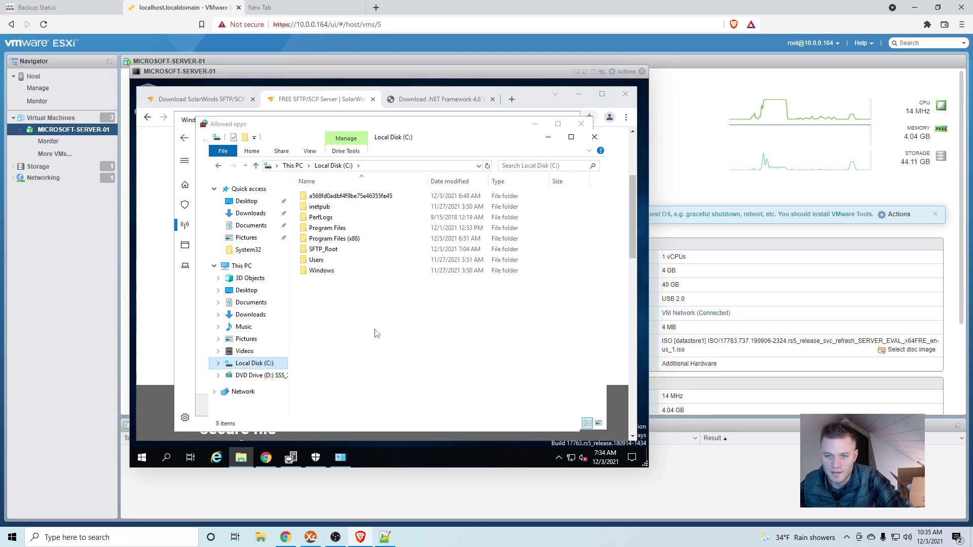
{"action": "double_click", "coordinate": [359, 250]}
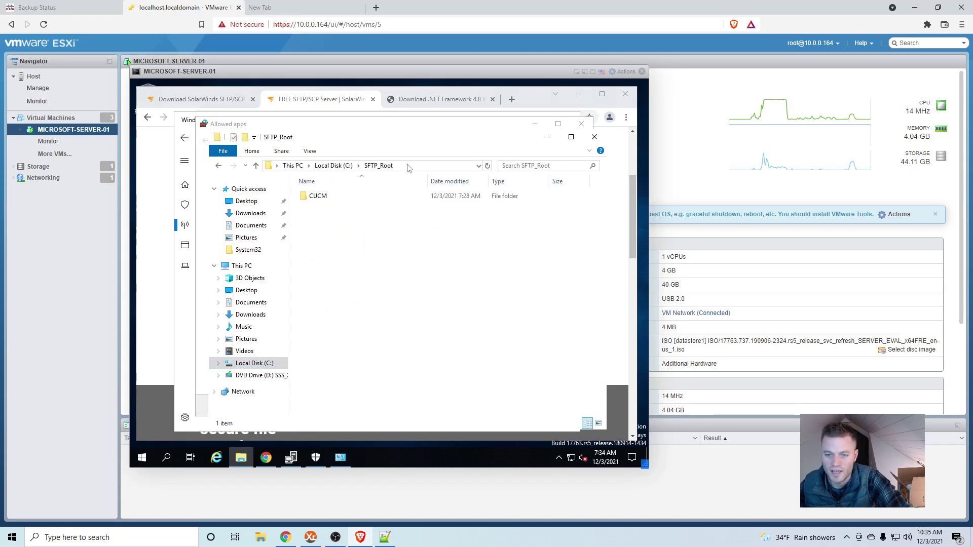
{"action": "double_click", "coordinate": [411, 201]}
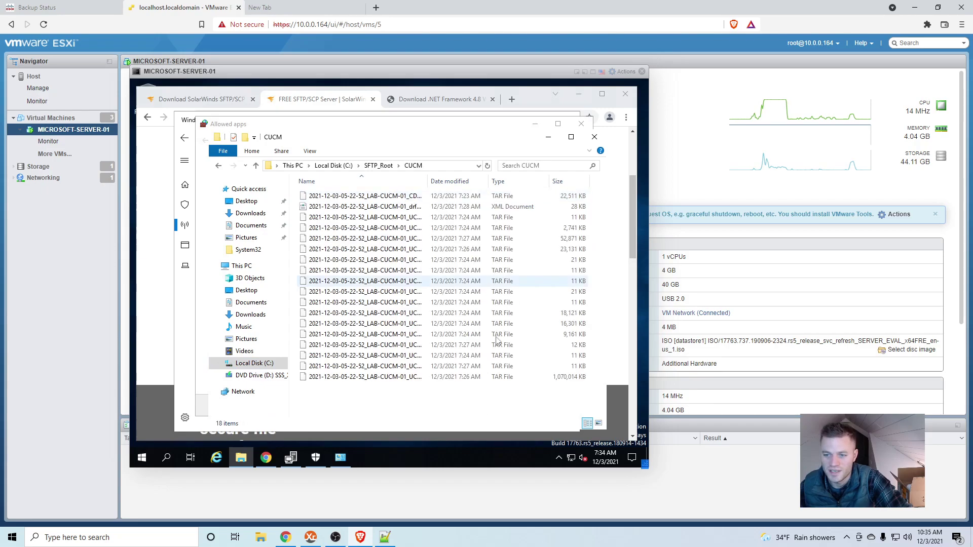